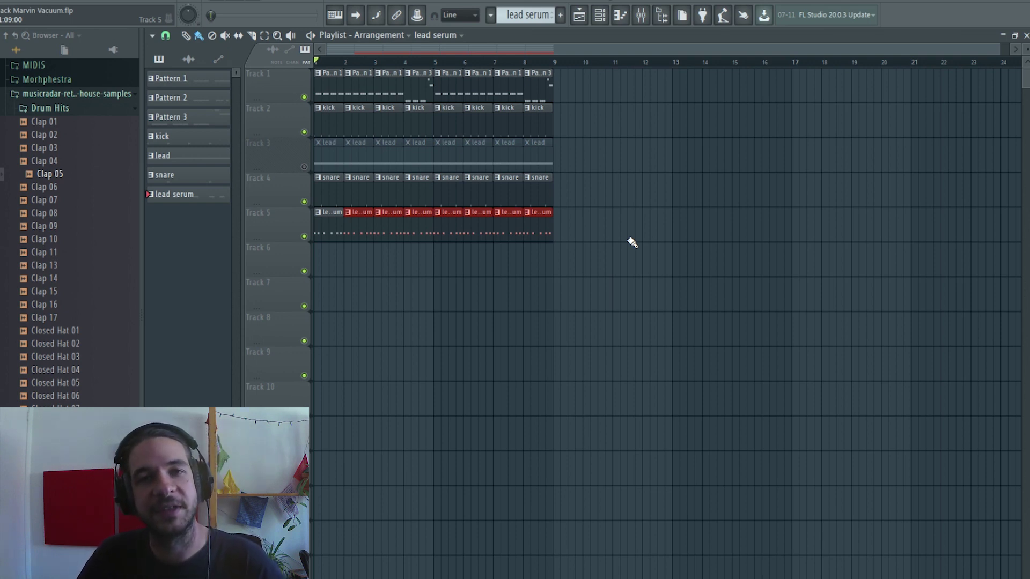
Review the mixer and the playlist arrangement, and play the song for a short listen.
{"action": "left_click", "coordinate": [641, 15]}
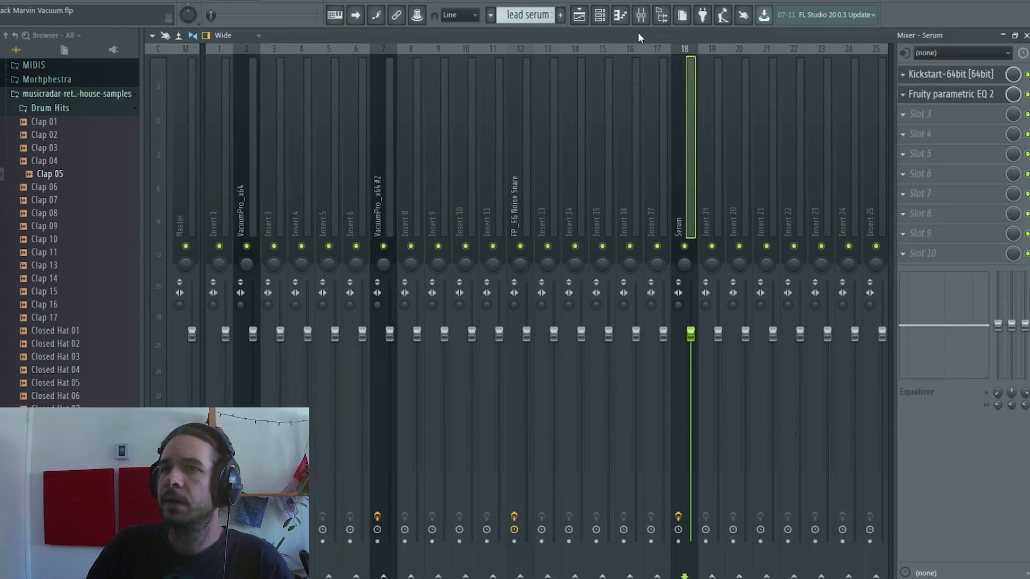
{"action": "left_click", "coordinate": [579, 15]}
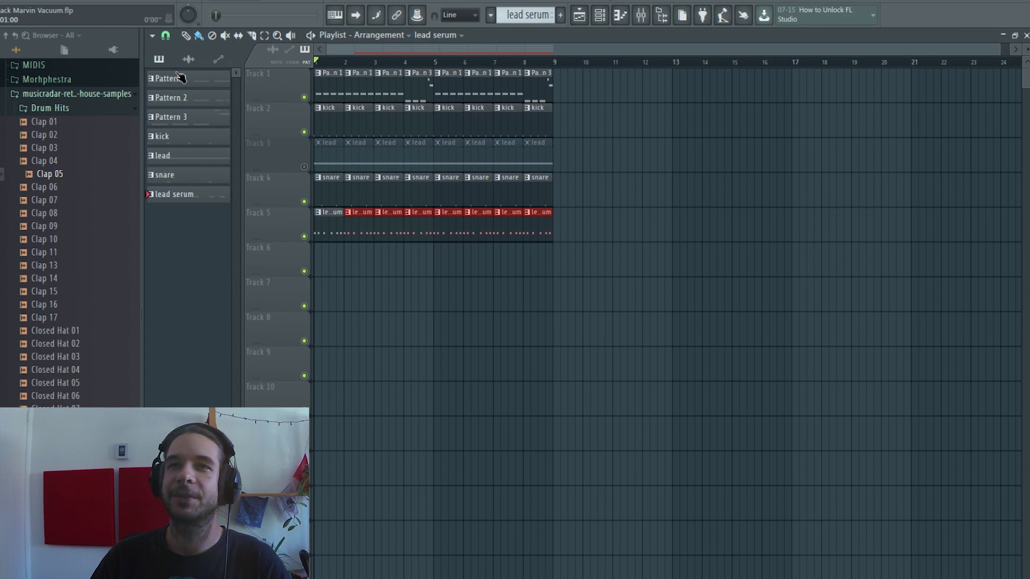
{"action": "key", "text": "space"}
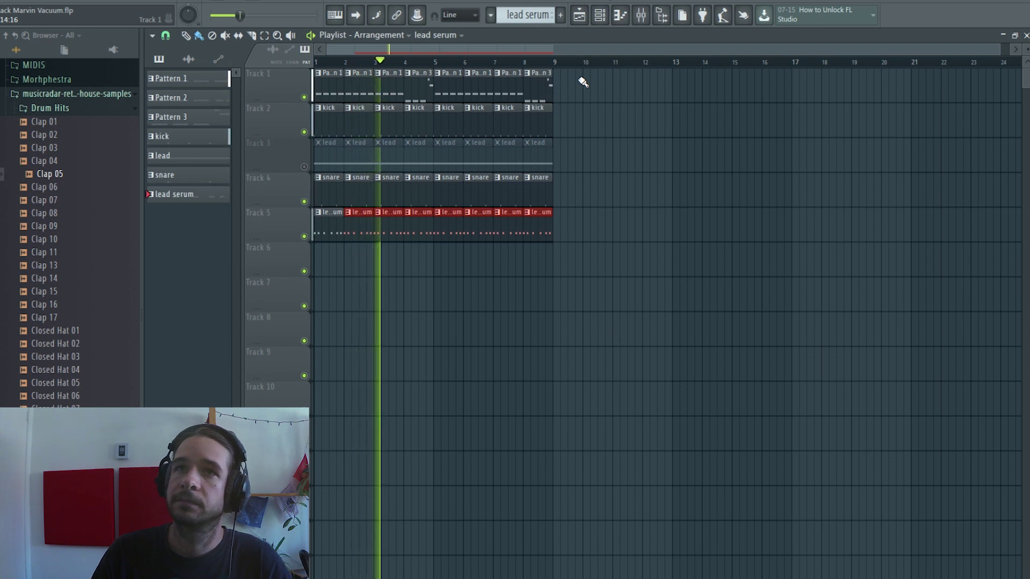
{"action": "key", "text": "space"}
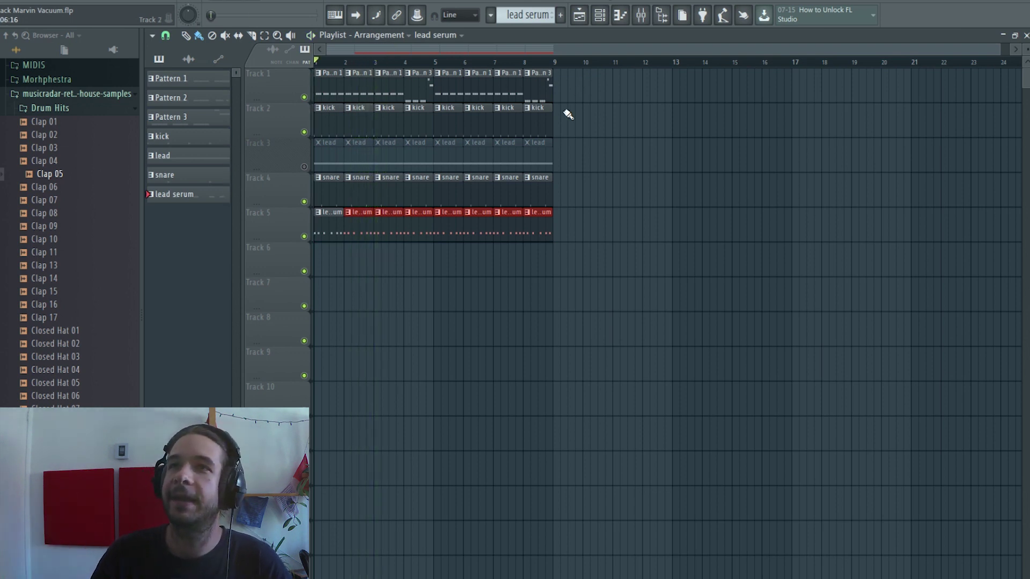
Slightly lower the main level of Fruity parametric EQ 2 on the Serum mixer track.
{"action": "left_click", "coordinate": [640, 15]}
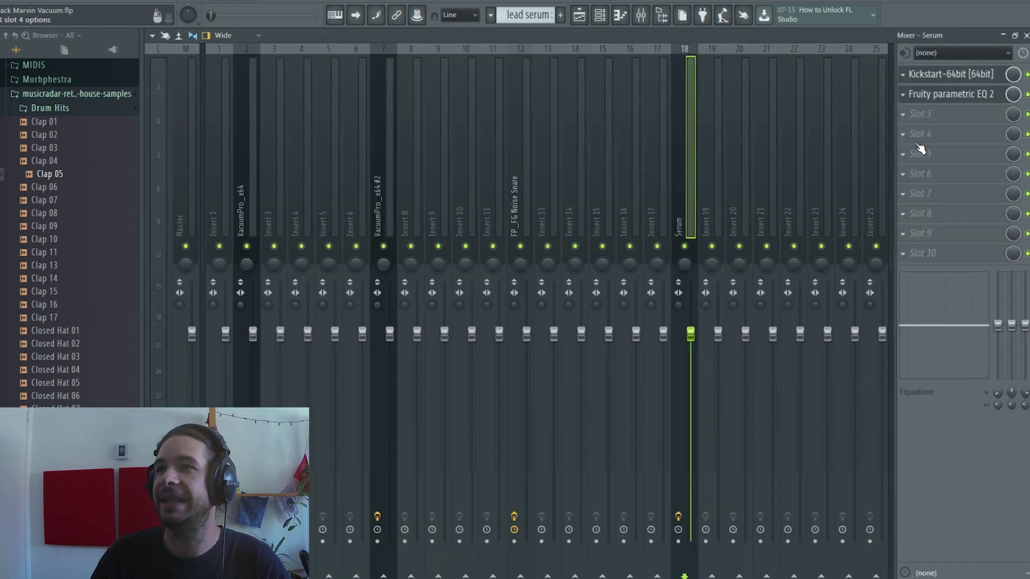
{"action": "left_click", "coordinate": [963, 99]}
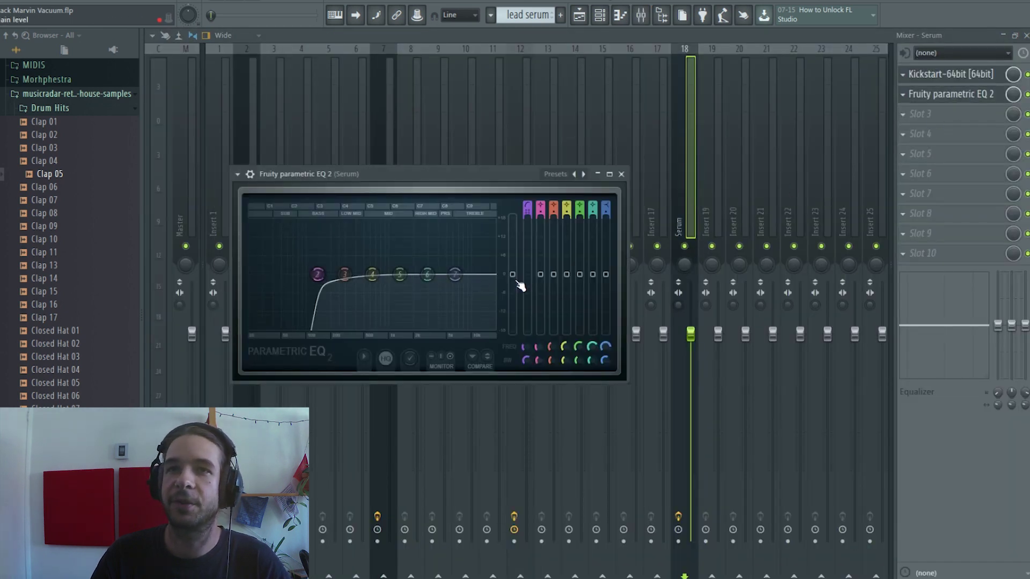
{"action": "left_click_drag", "start_coordinate": [518, 282], "coordinate": [517, 289]}
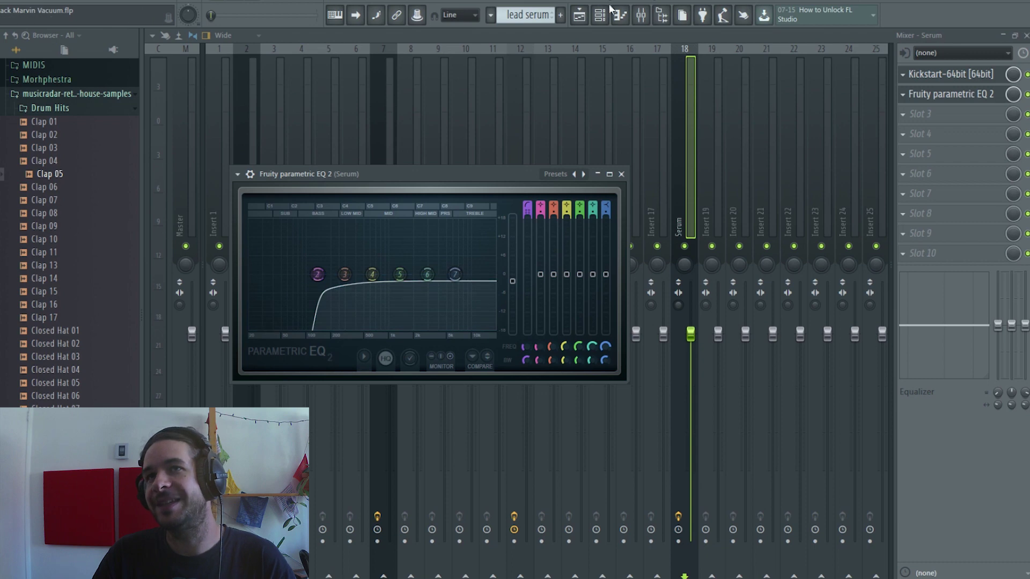
Play the arrangement, check the track levels in the mixer and audition the Serum track in solo.
{"action": "left_click", "coordinate": [579, 16]}
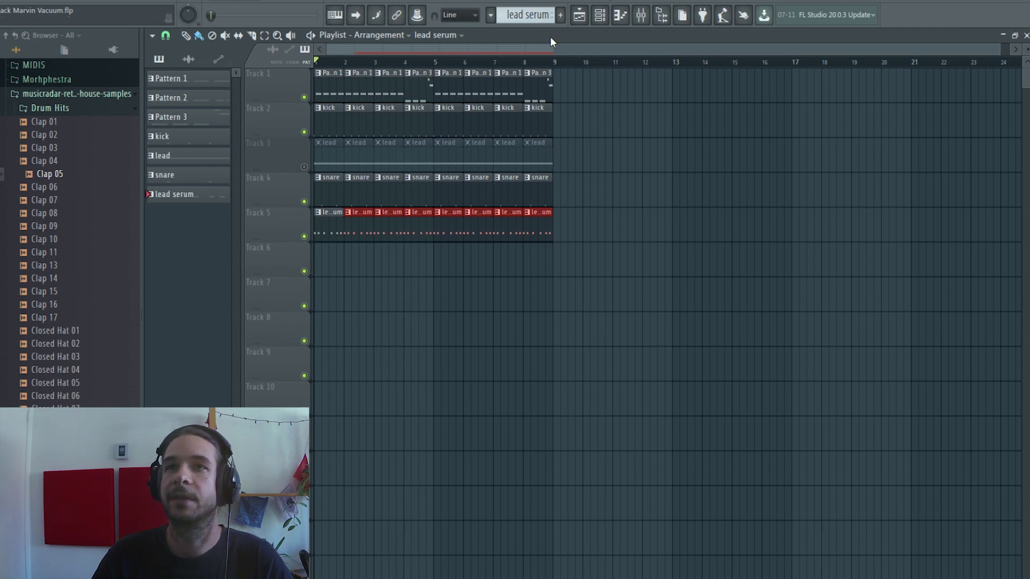
{"action": "key", "text": "space"}
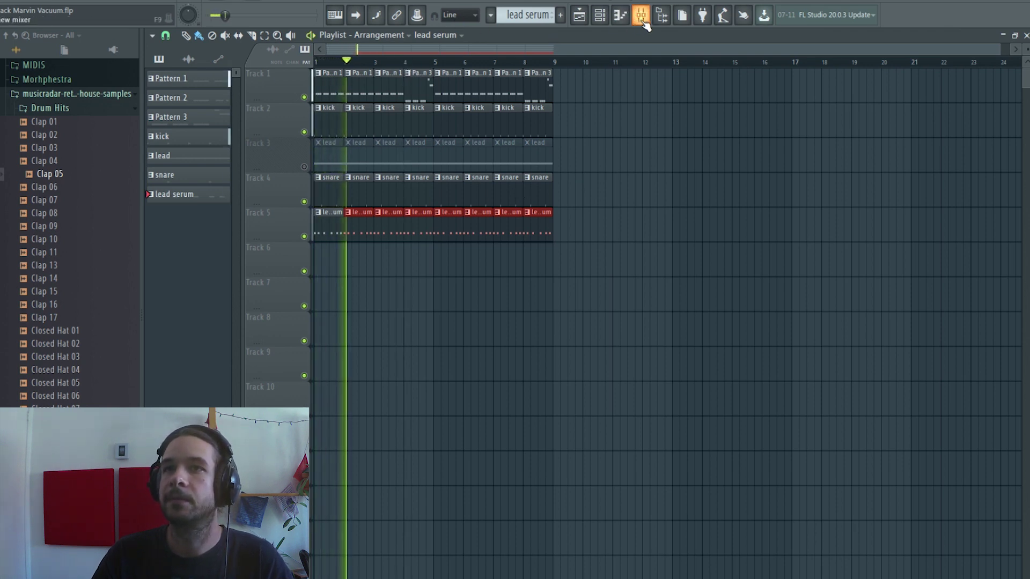
{"action": "left_click", "coordinate": [641, 15]}
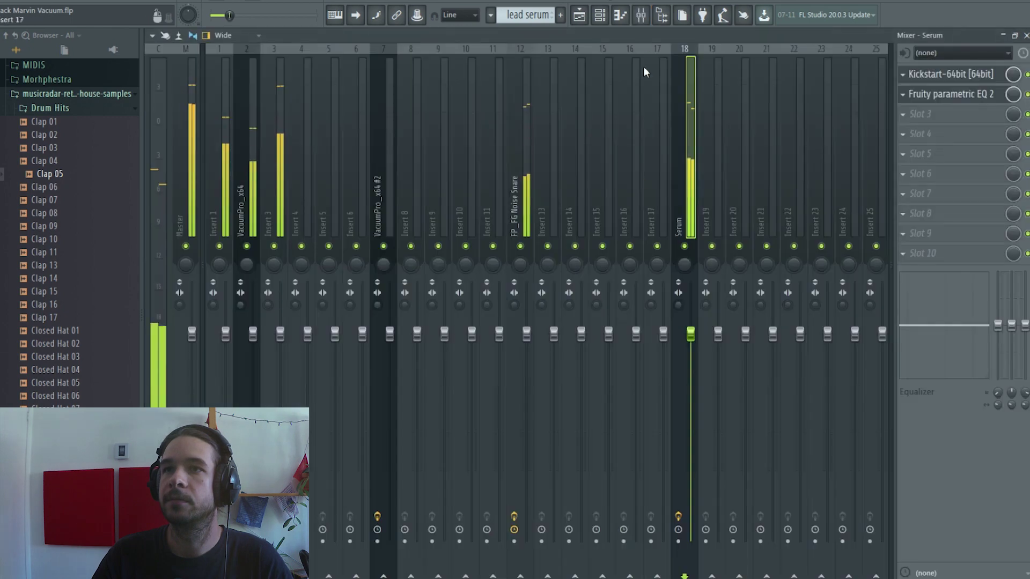
{"action": "right_click", "coordinate": [685, 247]}
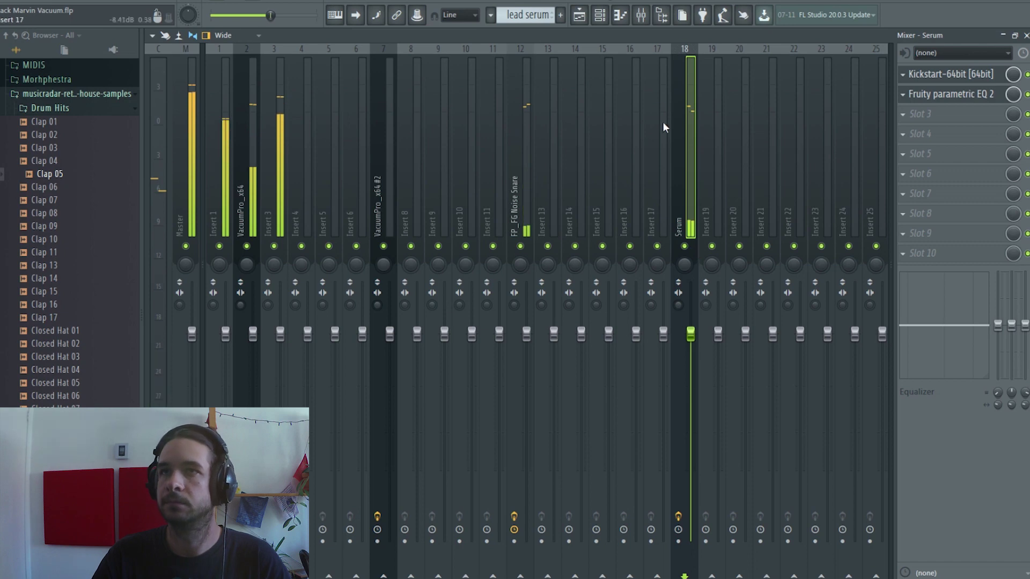
Inspect the effect chains on Insert 3 and VacuumPro_x64, including the HoRNetTape settings on Insert 3.
{"action": "left_click", "coordinate": [274, 140]}
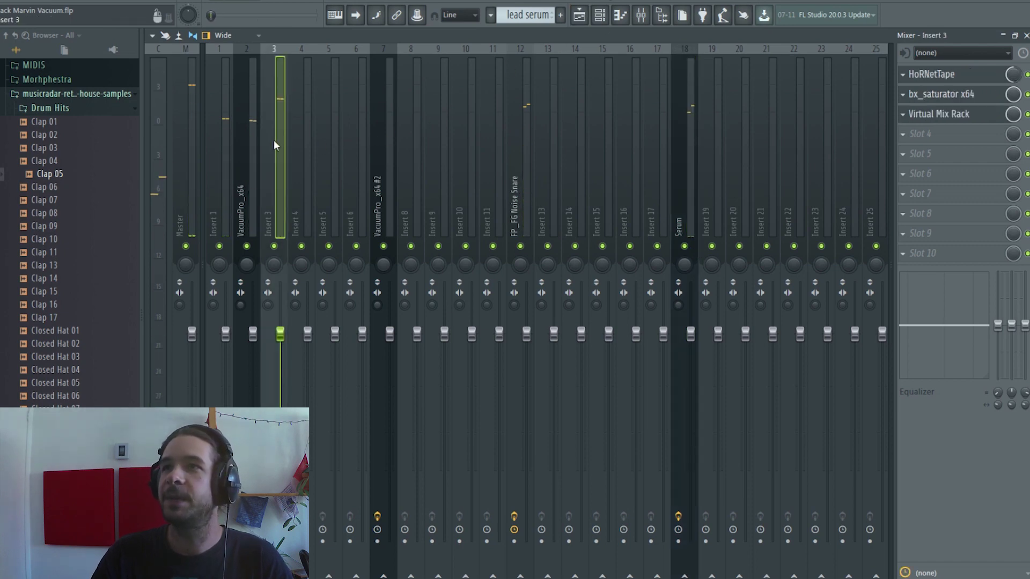
{"action": "left_click", "coordinate": [971, 95]}
{"action": "left_click", "coordinate": [971, 76]}
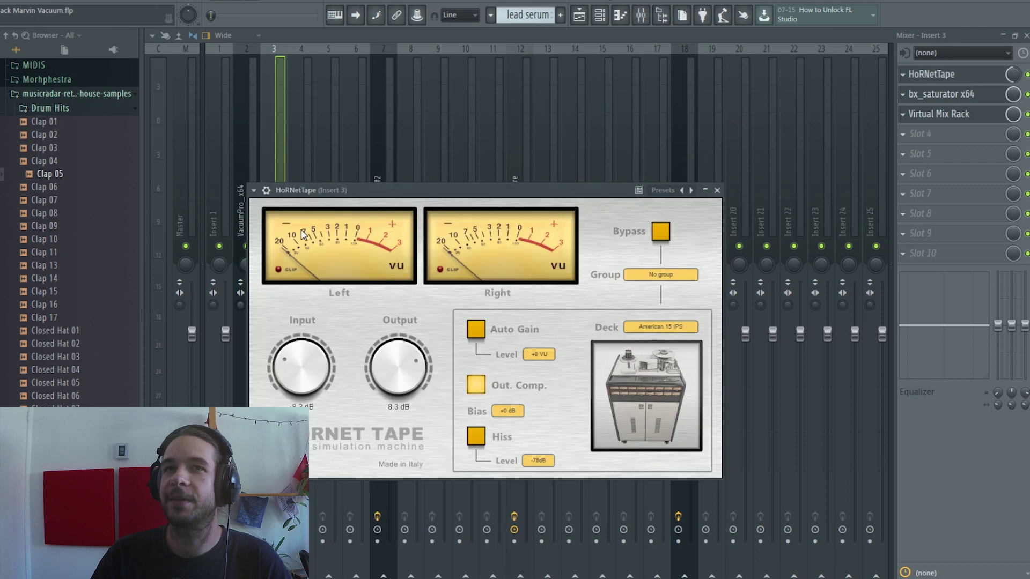
{"action": "left_click", "coordinate": [244, 139]}
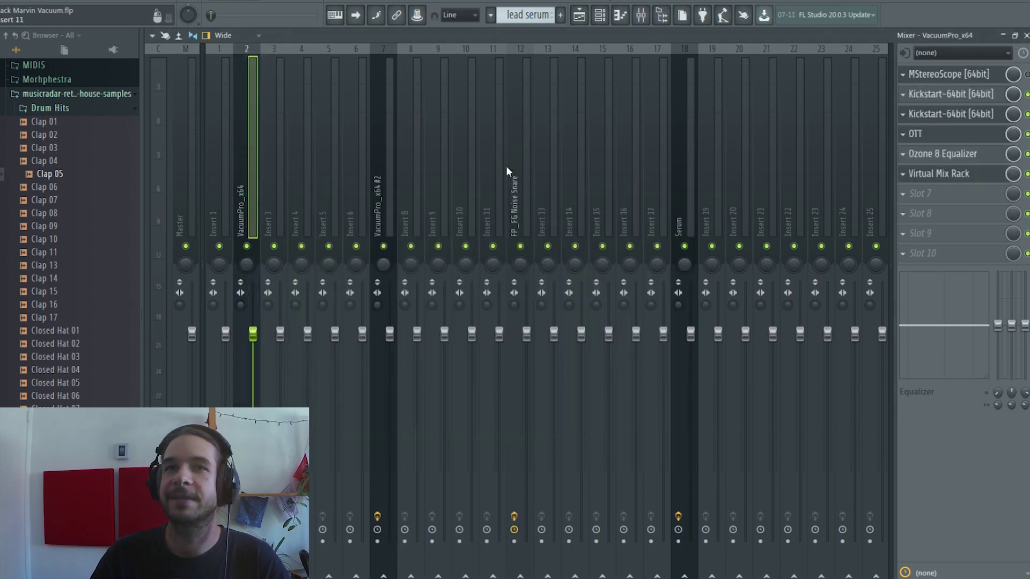
{"action": "left_click", "coordinate": [272, 162]}
{"action": "left_click", "coordinate": [932, 75]}
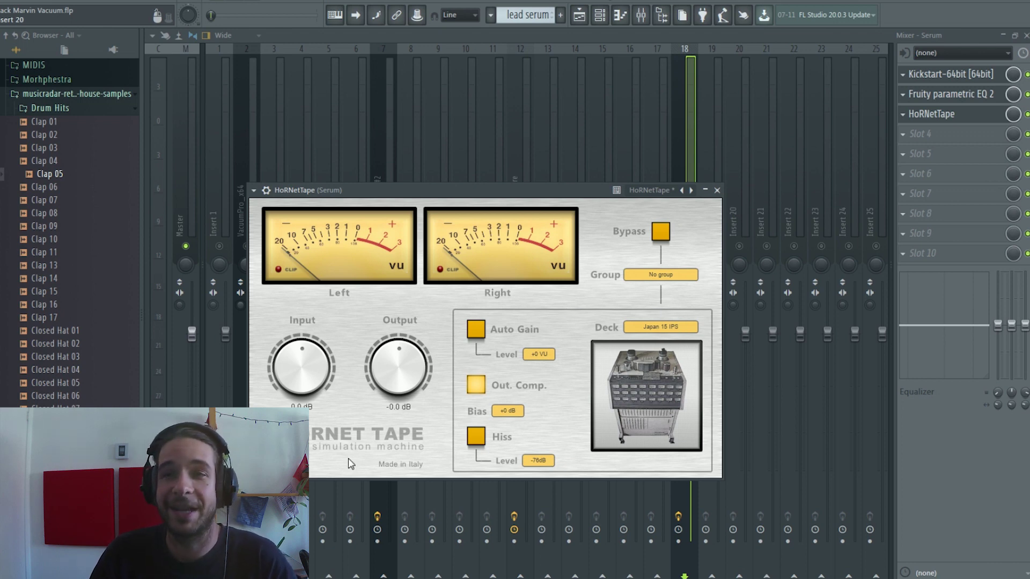
Examine the available tape deck types in HoRNetTape on the Serum track without changing the selection.
{"action": "left_click", "coordinate": [660, 326]}
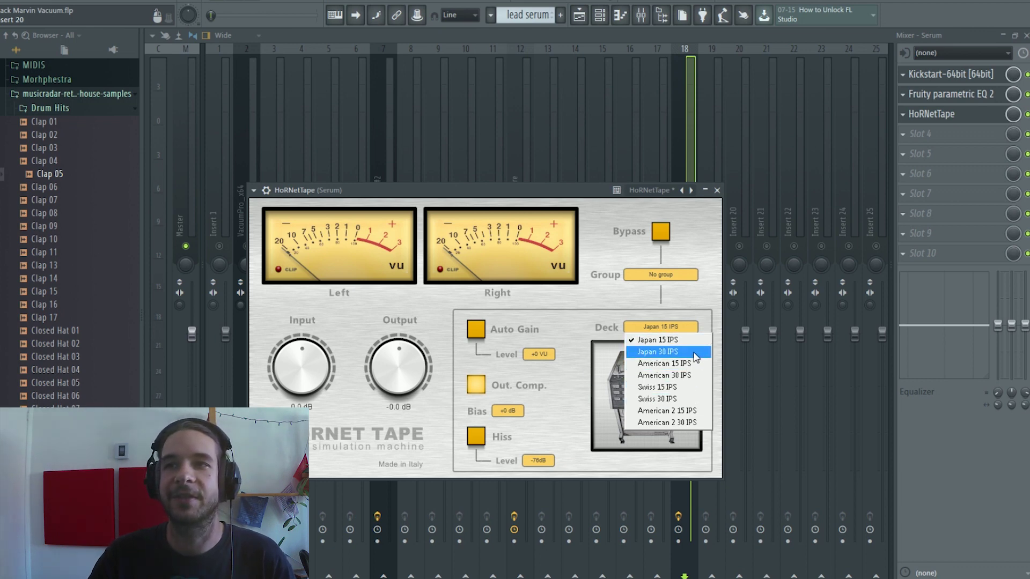
{"action": "left_click", "coordinate": [702, 326]}
{"action": "left_click", "coordinate": [688, 329]}
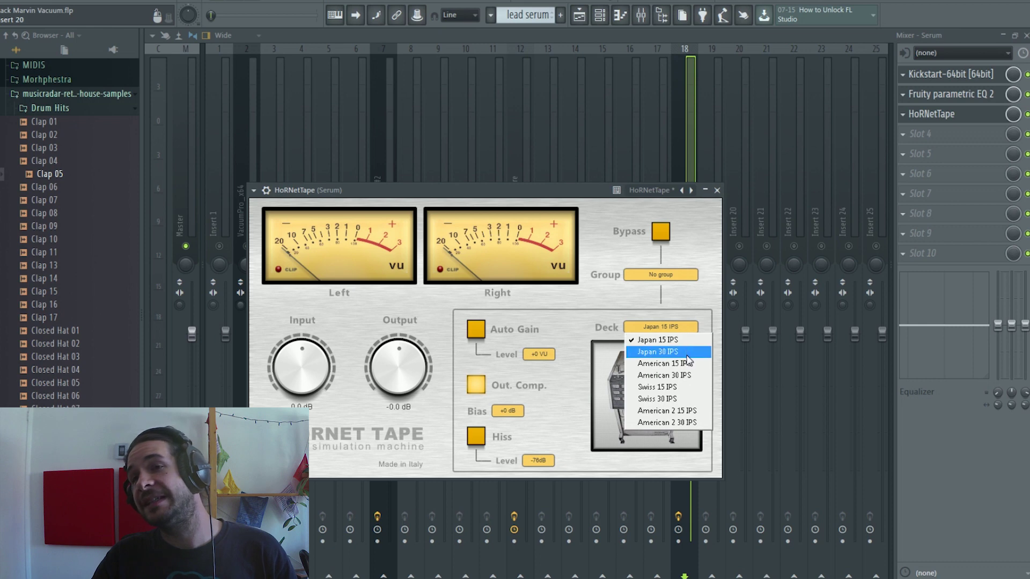
{"action": "left_click", "coordinate": [693, 300]}
{"action": "left_click", "coordinate": [688, 328]}
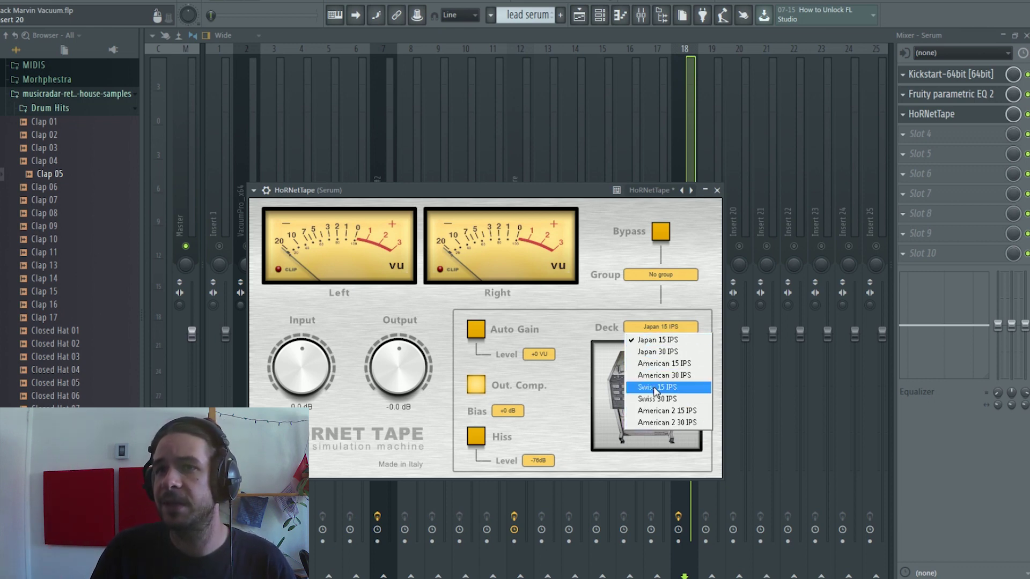
{"action": "left_click", "coordinate": [574, 375]}
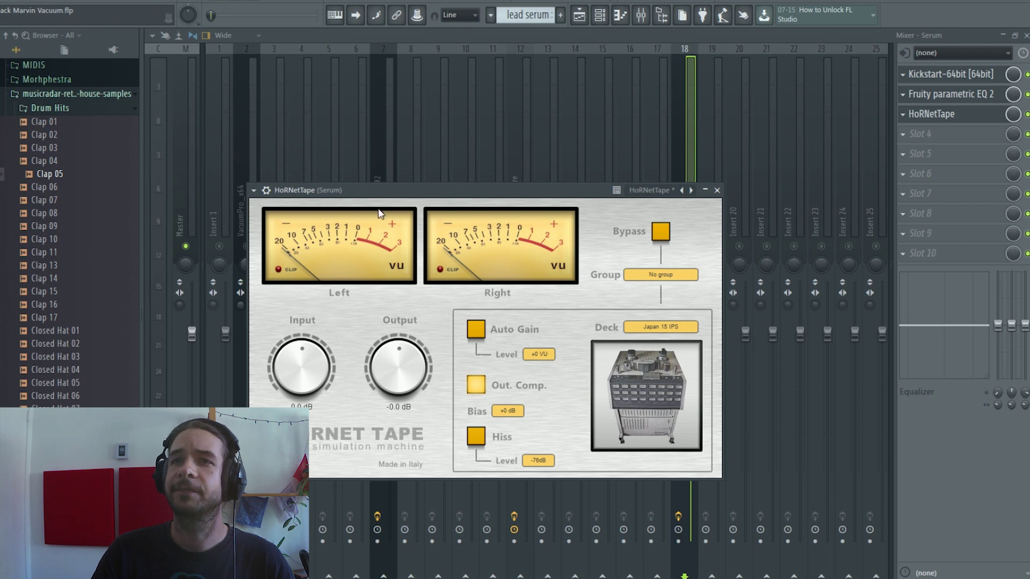
Play the song through HoRNetTape on the Serum track and turn off its Auto Gain.
{"action": "left_click", "coordinate": [244, 1]}
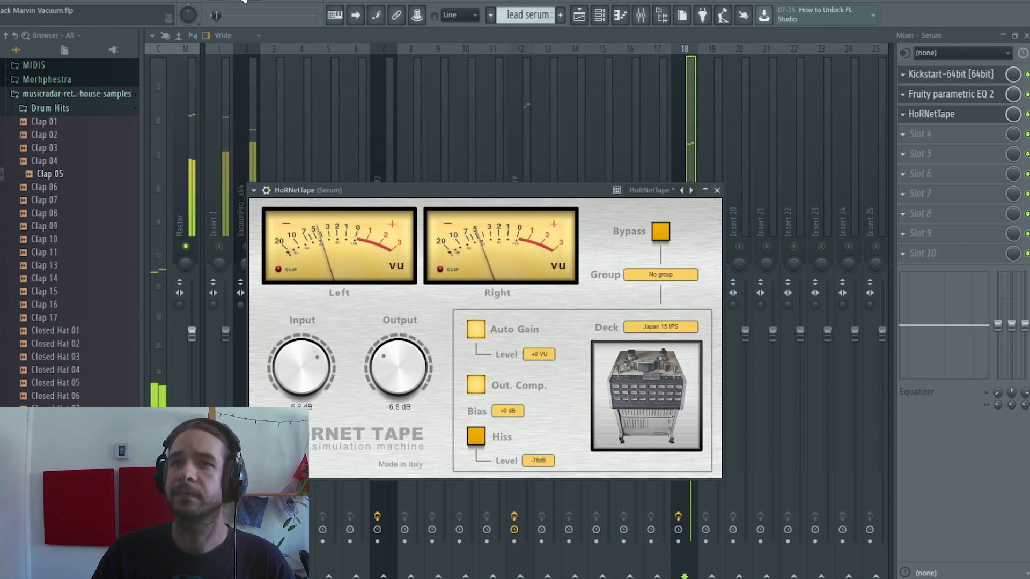
{"action": "left_click", "coordinate": [473, 333]}
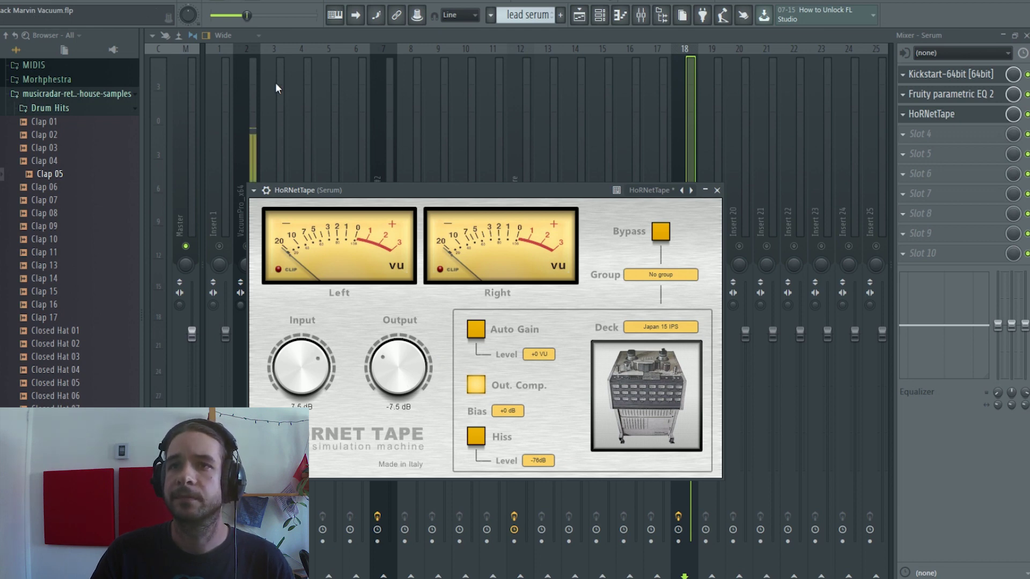
Adjust the tape drive during playback, with output compensation on, reaching 10.8 dB input and -10.8 dB output.
{"action": "mouse_move", "coordinate": [399, 370]}
{"action": "left_mouse_down"}
{"action": "mouse_move", "coordinate": [395, 479]}
{"action": "mouse_move", "coordinate": [404, 152]}
{"action": "mouse_move", "coordinate": [391, 414]}
{"action": "mouse_move", "coordinate": [386, 376]}
{"action": "left_mouse_up"}
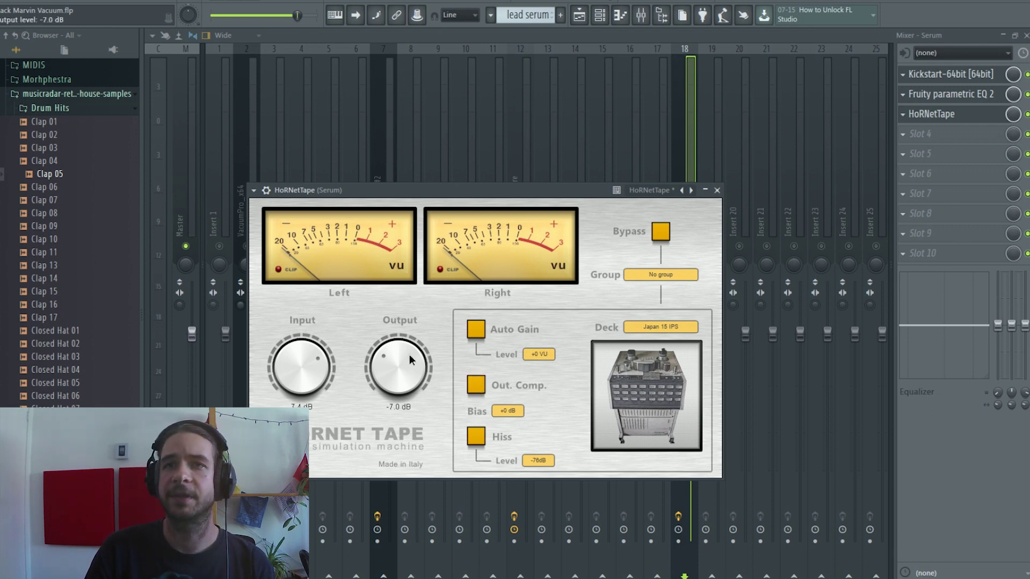
{"action": "left_click", "coordinate": [244, 1]}
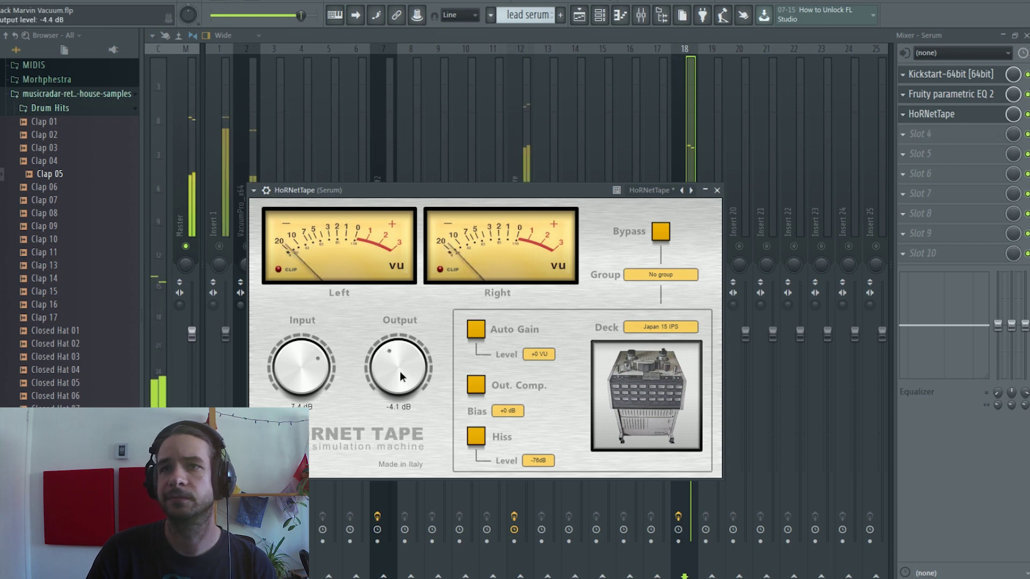
{"action": "left_click_drag", "start_coordinate": [400, 374], "coordinate": [416, 429]}
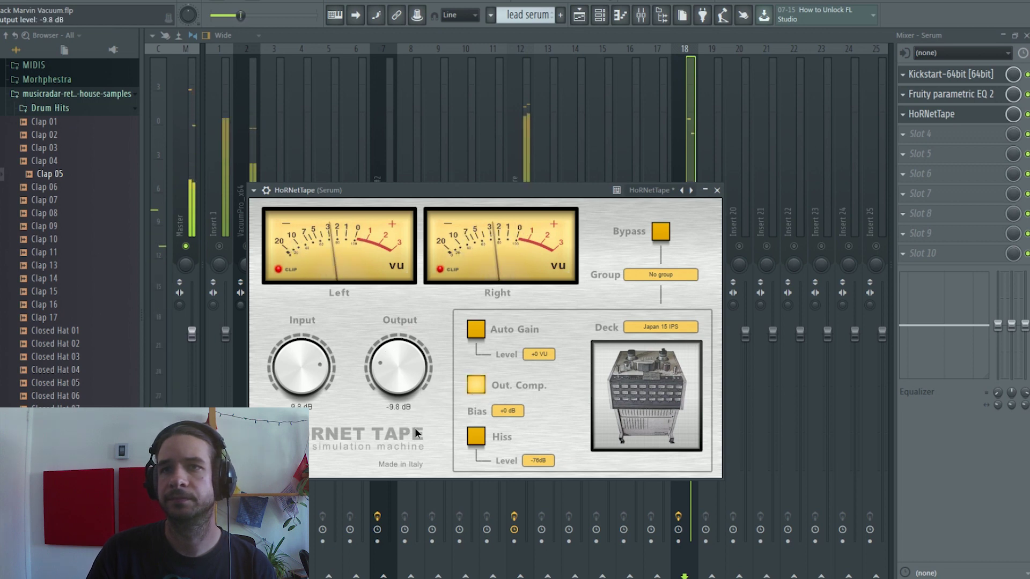
{"action": "left_click", "coordinate": [244, 1]}
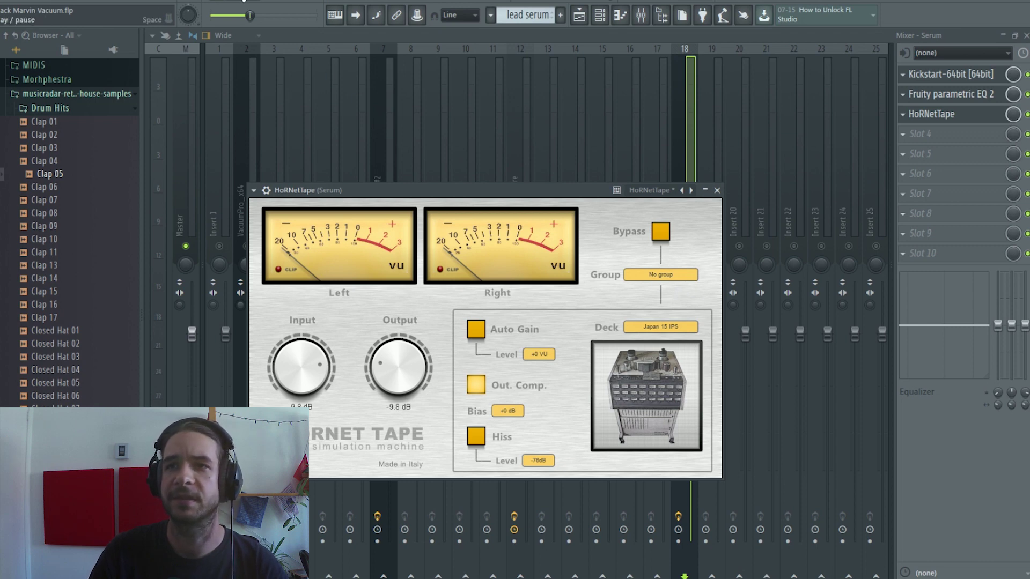
{"action": "left_click", "coordinate": [243, 1]}
{"action": "mouse_move", "coordinate": [386, 379]}
{"action": "left_mouse_down"}
{"action": "mouse_move", "coordinate": [373, 407]}
{"action": "mouse_move", "coordinate": [373, 386]}
{"action": "left_mouse_up"}
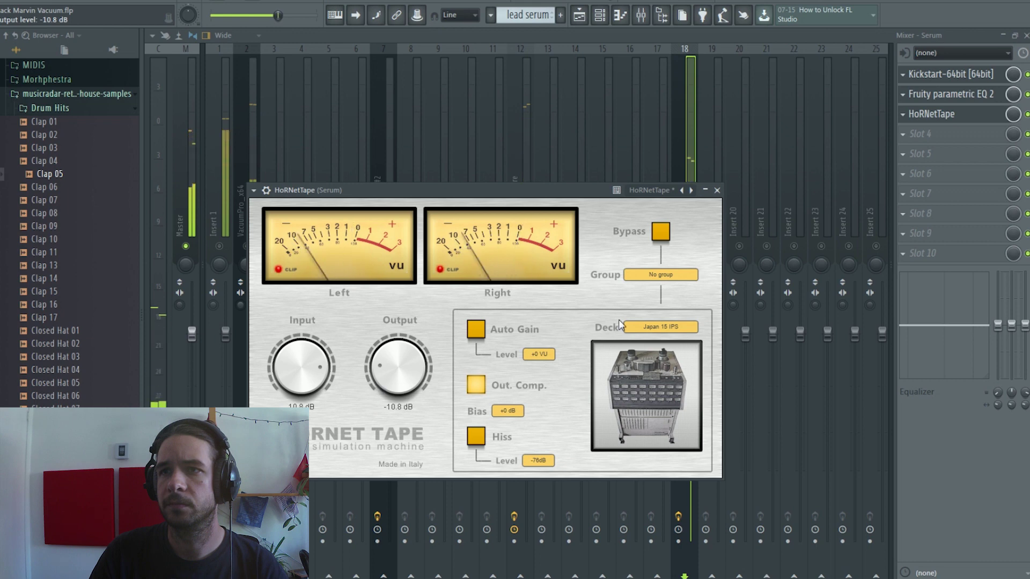
Compare the Japan 30 IPS and Japan 15 IPS decks during playback, and set the deck to American 15 IPS.
{"action": "left_click", "coordinate": [677, 327]}
{"action": "left_click", "coordinate": [682, 343]}
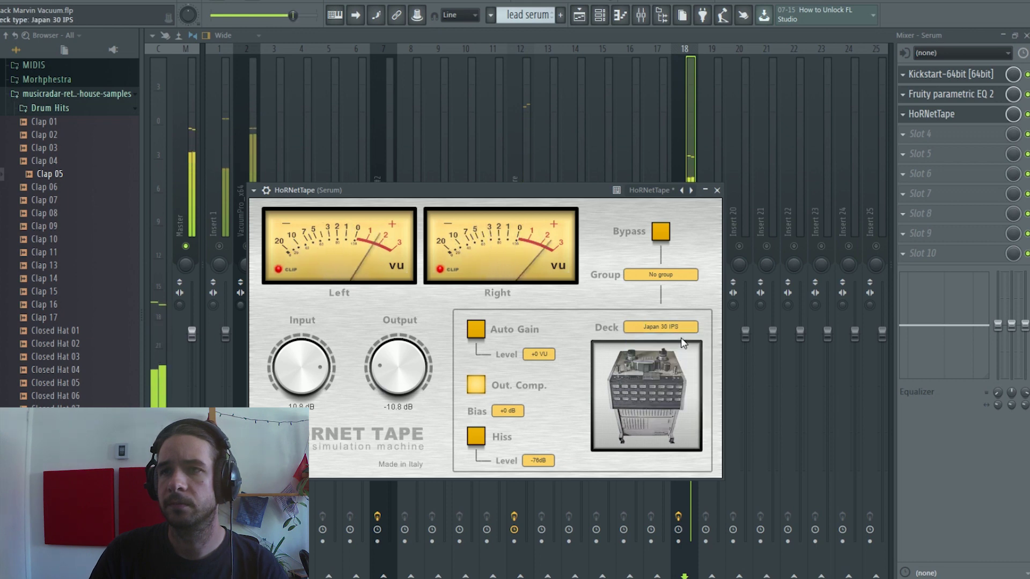
{"action": "left_click", "coordinate": [680, 327]}
{"action": "left_click", "coordinate": [677, 343]}
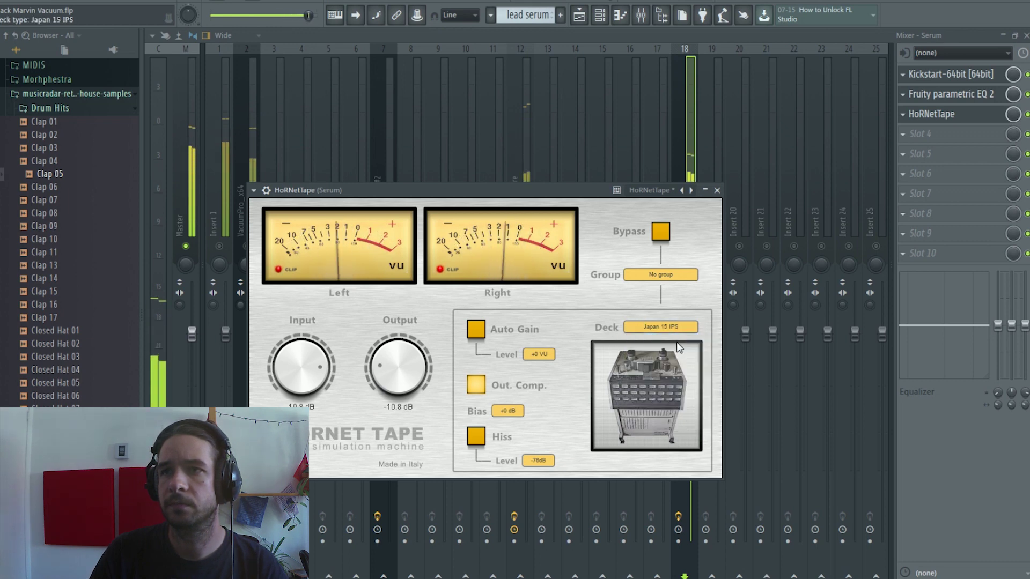
{"action": "left_click", "coordinate": [675, 328]}
{"action": "left_click", "coordinate": [681, 341]}
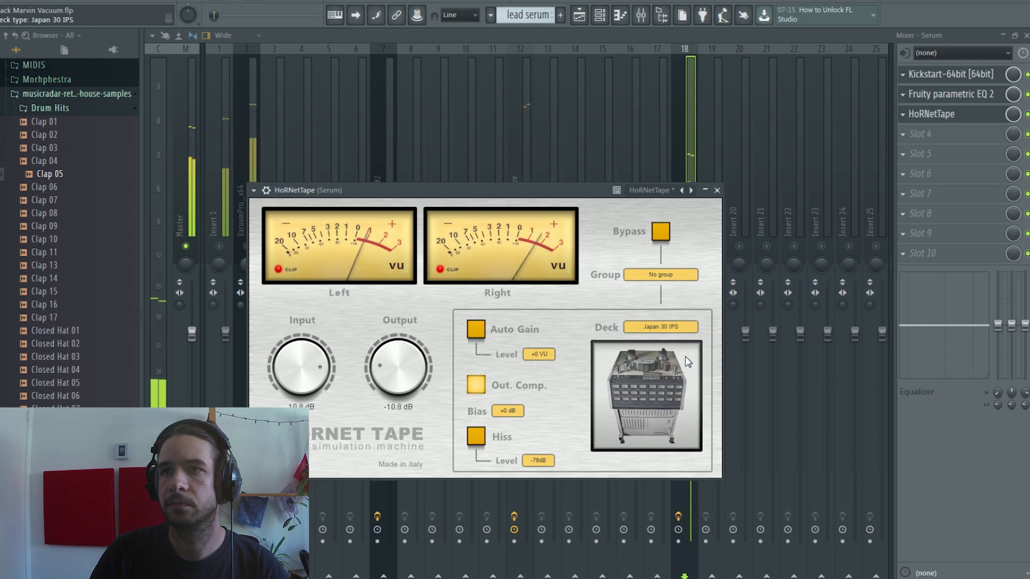
{"action": "left_click", "coordinate": [682, 328]}
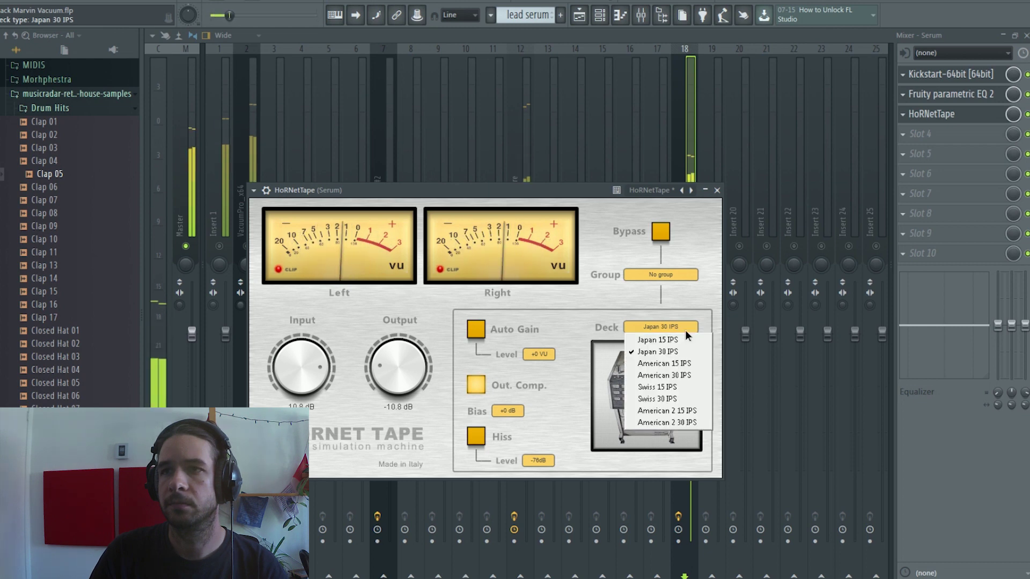
{"action": "left_click", "coordinate": [686, 364]}
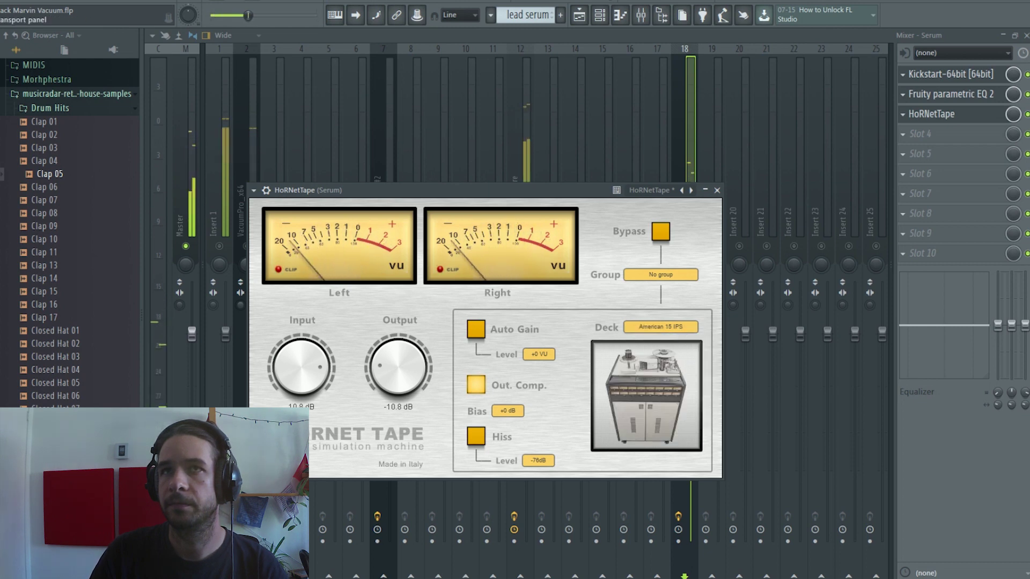
Review the deck options again and keep American 15 IPS selected.
{"action": "left_click", "coordinate": [677, 328]}
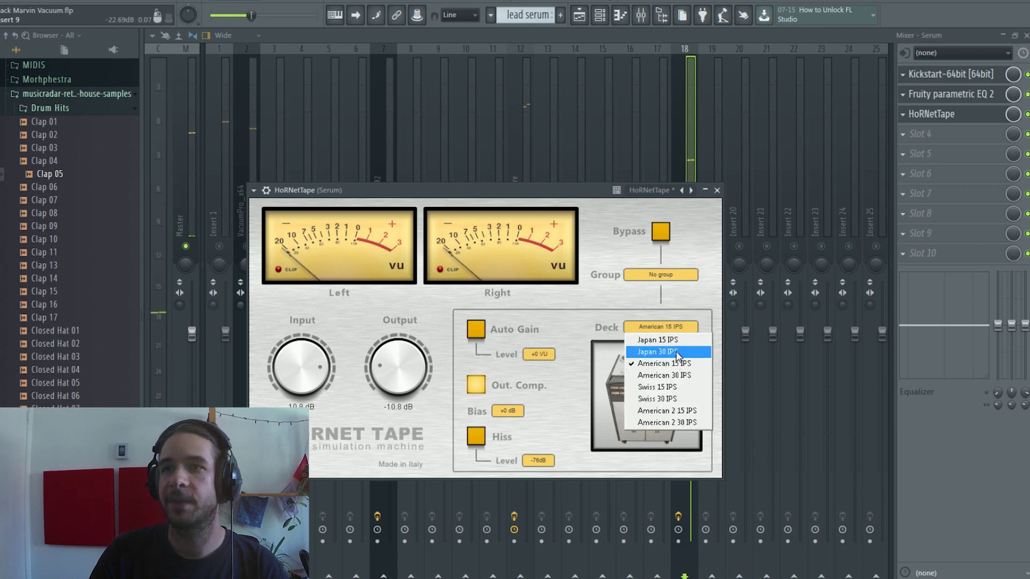
{"action": "left_click", "coordinate": [618, 330]}
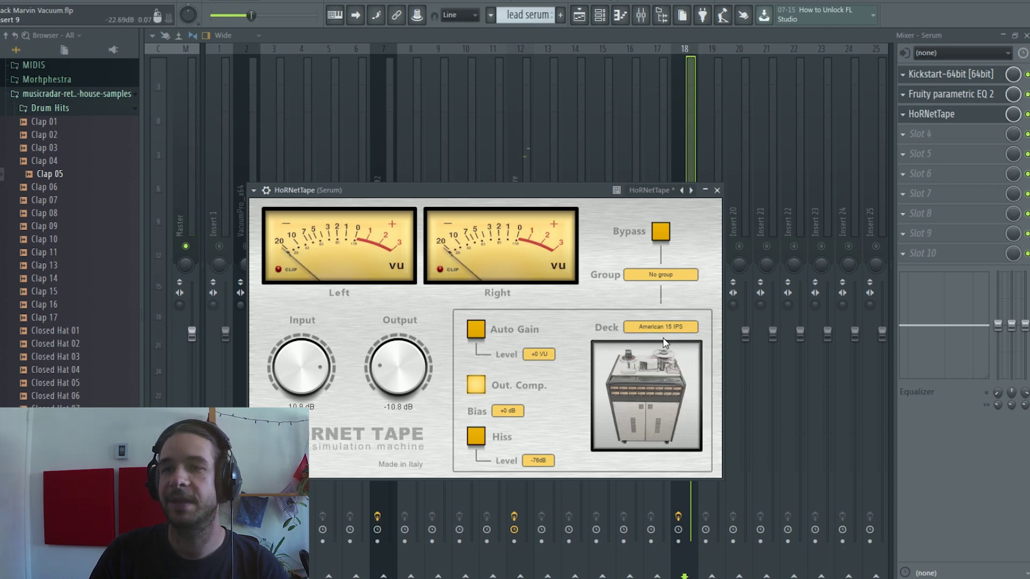
{"action": "left_click", "coordinate": [665, 328]}
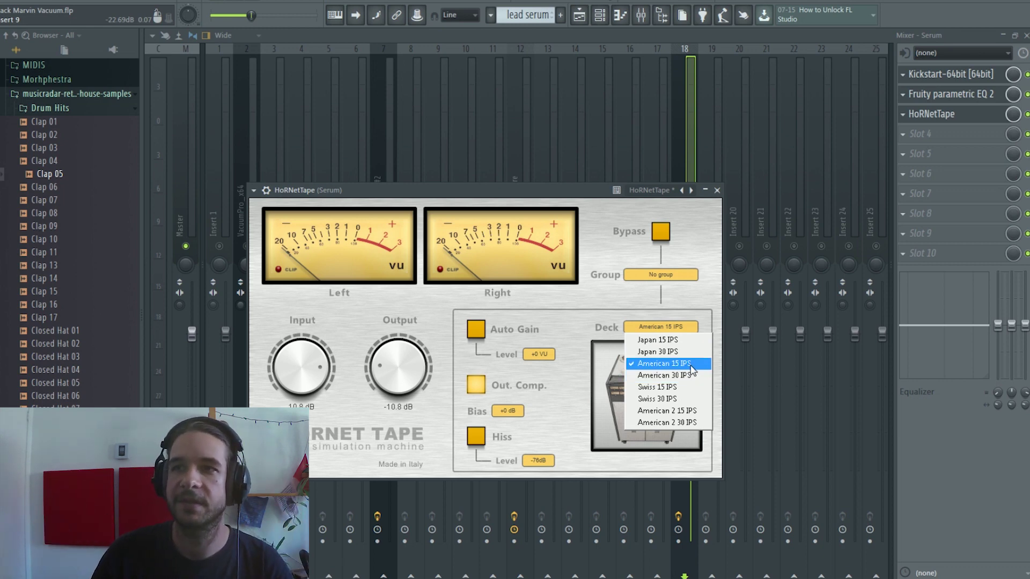
{"action": "left_click", "coordinate": [661, 324]}
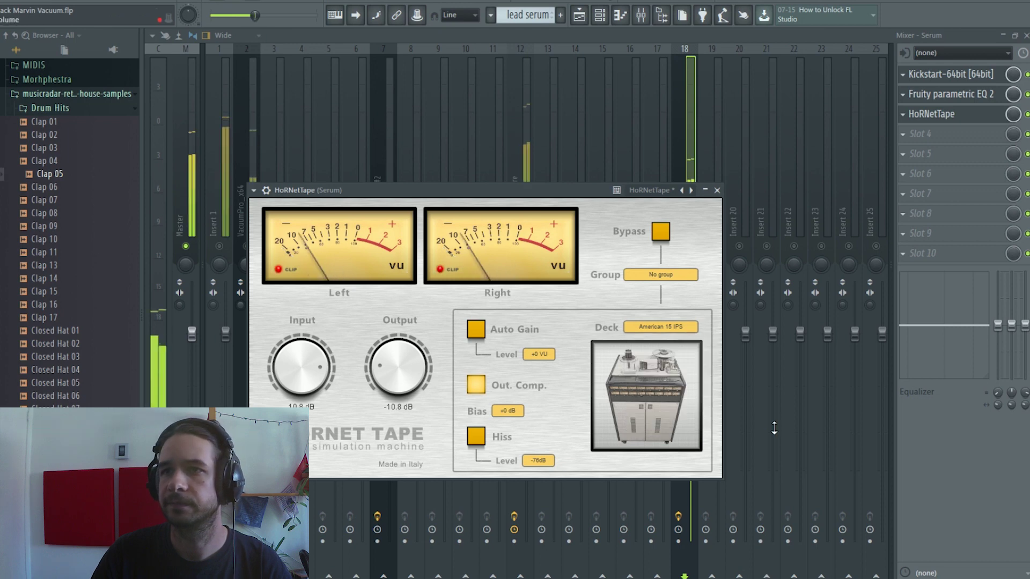
Compare the American 30 IPS, Swiss 15 IPS and American 2 15 IPS decks during playback, returning to Swiss 15 IPS.
{"action": "left_click", "coordinate": [660, 323]}
{"action": "left_click", "coordinate": [684, 325]}
{"action": "left_click", "coordinate": [684, 324]}
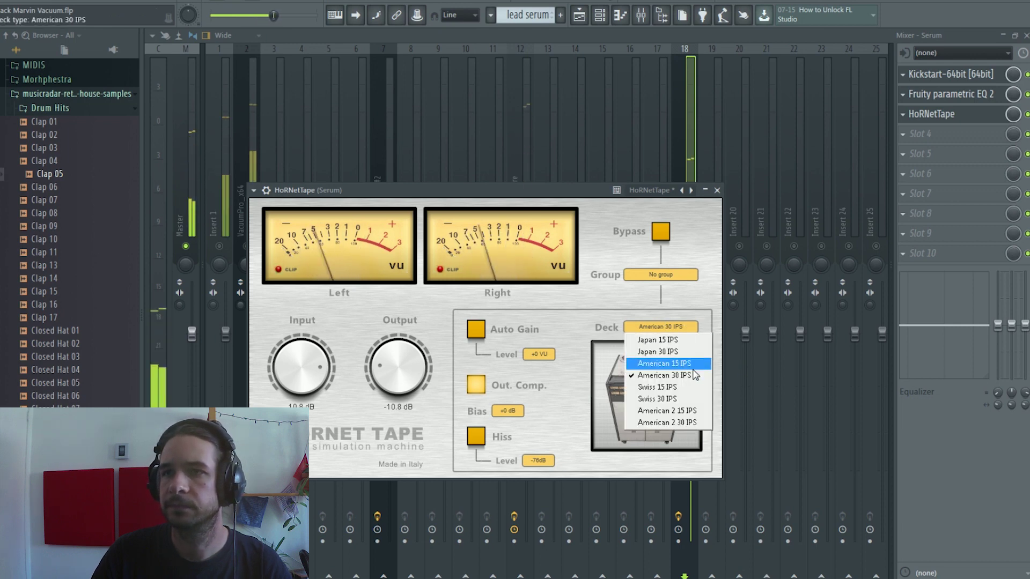
{"action": "left_click", "coordinate": [691, 387]}
{"action": "left_click", "coordinate": [689, 326]}
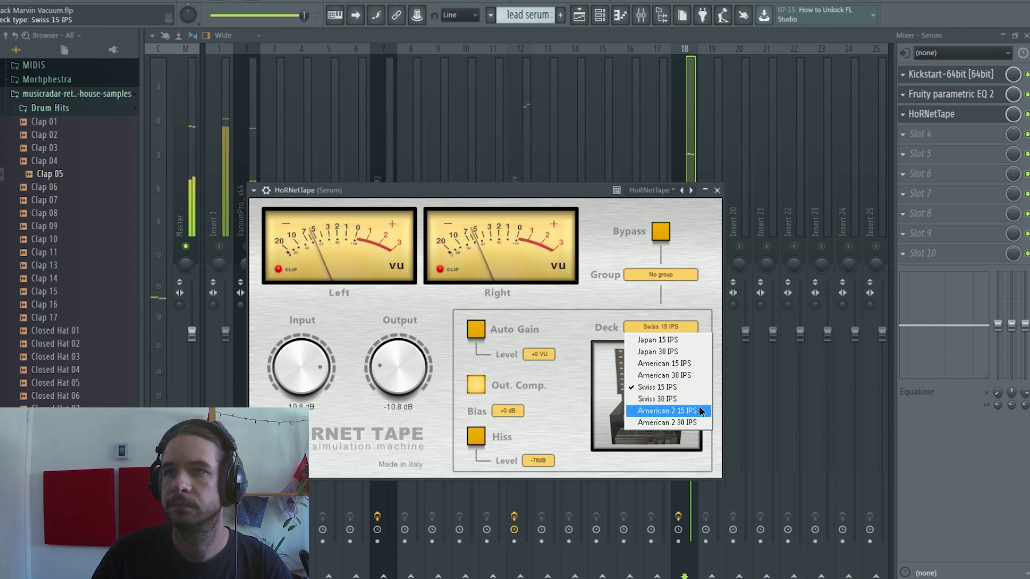
{"action": "left_click", "coordinate": [695, 410]}
{"action": "left_click", "coordinate": [676, 326]}
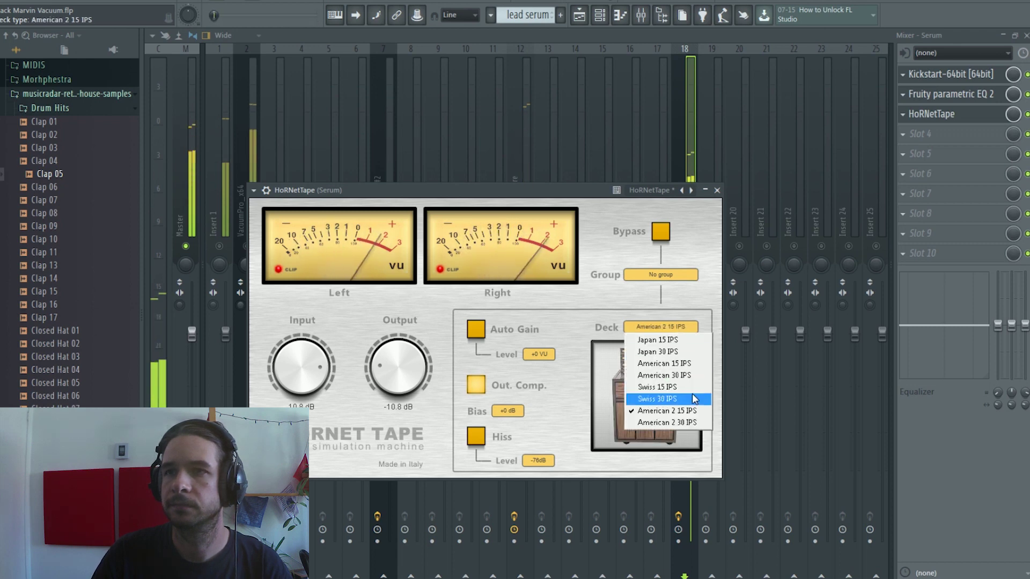
{"action": "left_click", "coordinate": [691, 391]}
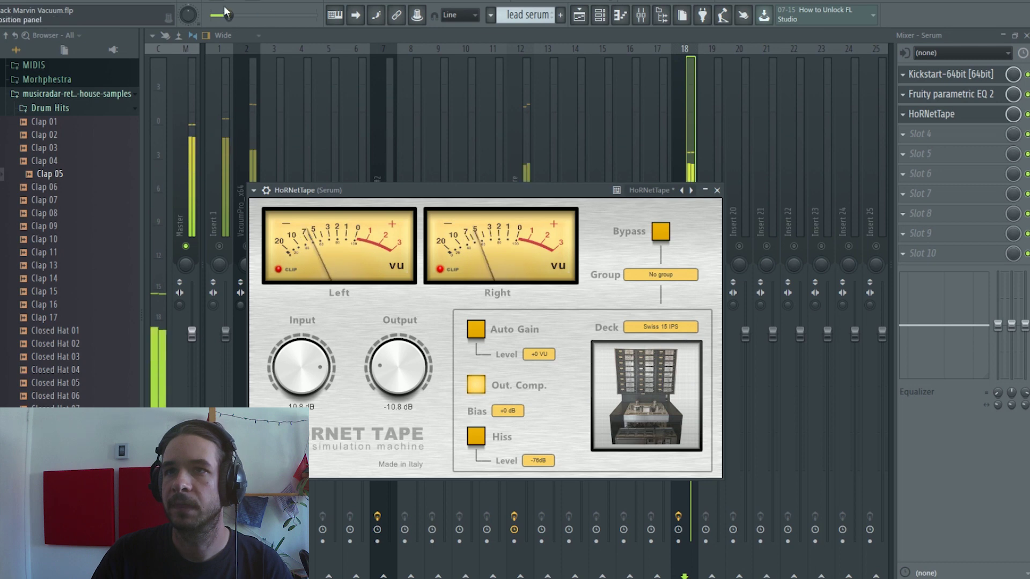
{"action": "left_click", "coordinate": [674, 328]}
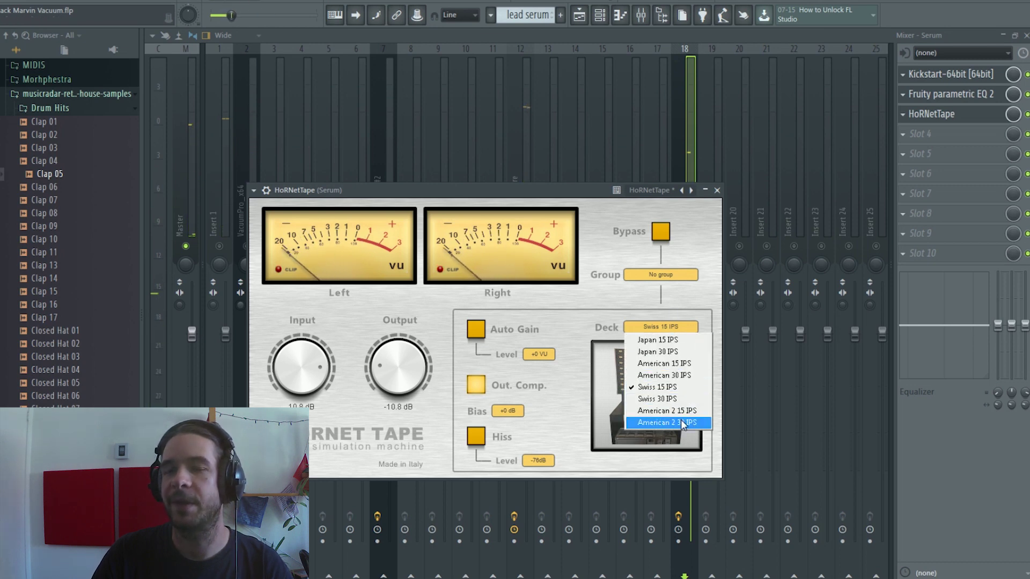
{"action": "left_click", "coordinate": [578, 316]}
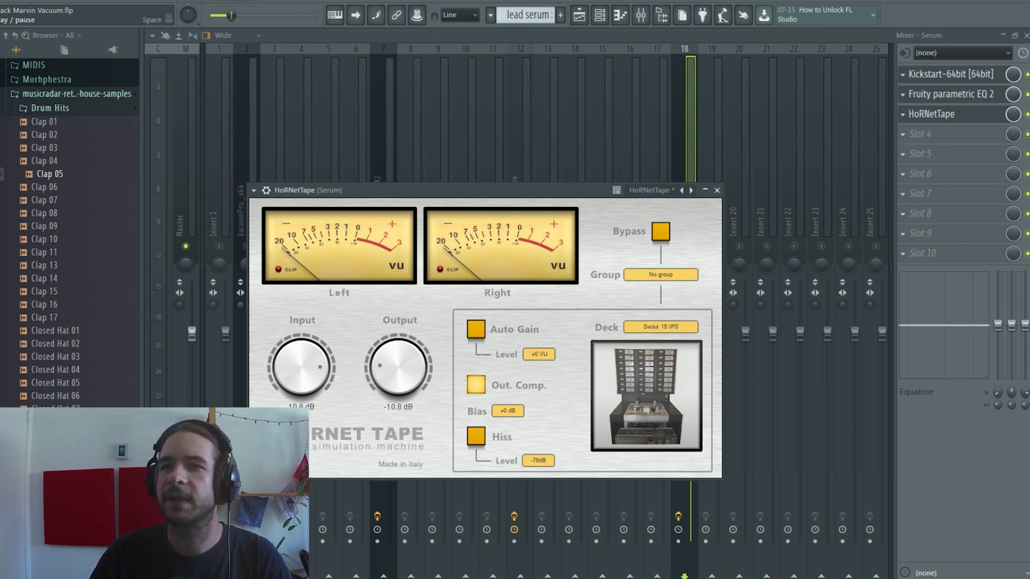
Resume playback, compare the American 2, Swiss, American and Japan decks at 15 IPS, and set the deck to American 15 IPS.
{"action": "key", "text": "space"}
{"action": "left_click", "coordinate": [660, 327]}
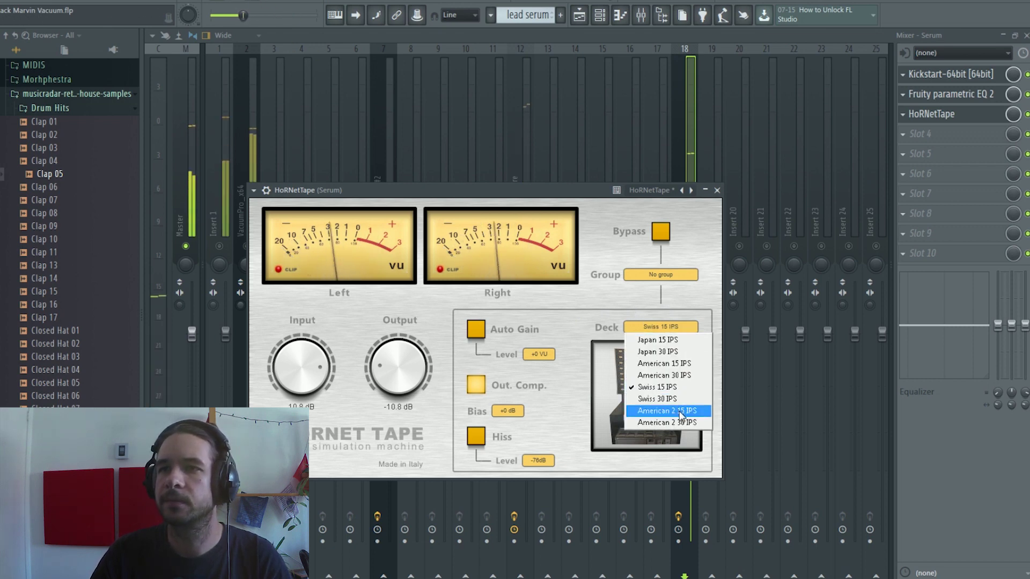
{"action": "left_click", "coordinate": [679, 411]}
{"action": "left_click", "coordinate": [660, 327]}
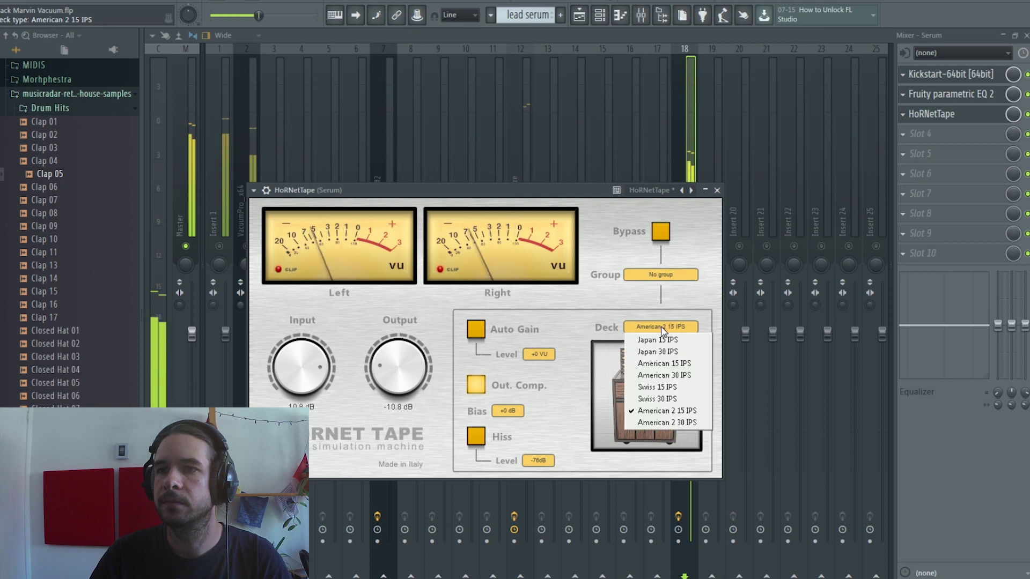
{"action": "left_click", "coordinate": [679, 387]}
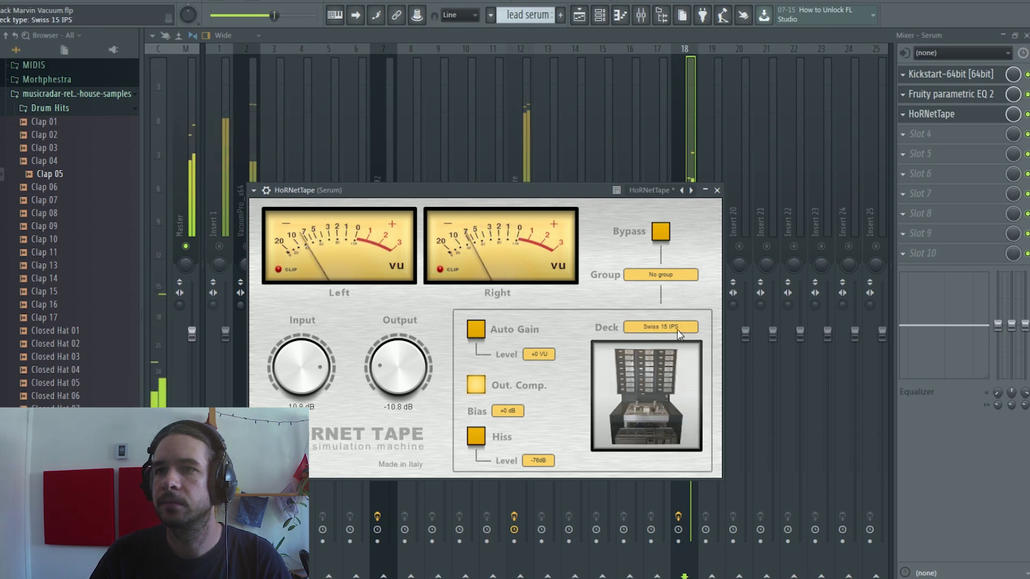
{"action": "left_click", "coordinate": [677, 328]}
{"action": "left_click", "coordinate": [682, 362]}
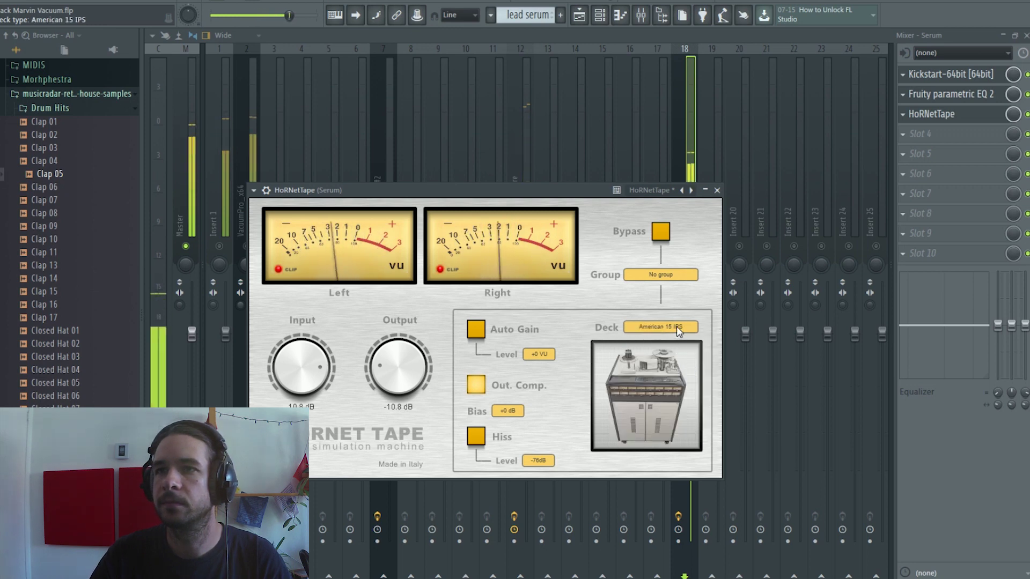
{"action": "left_click", "coordinate": [677, 326]}
{"action": "left_click", "coordinate": [677, 326]}
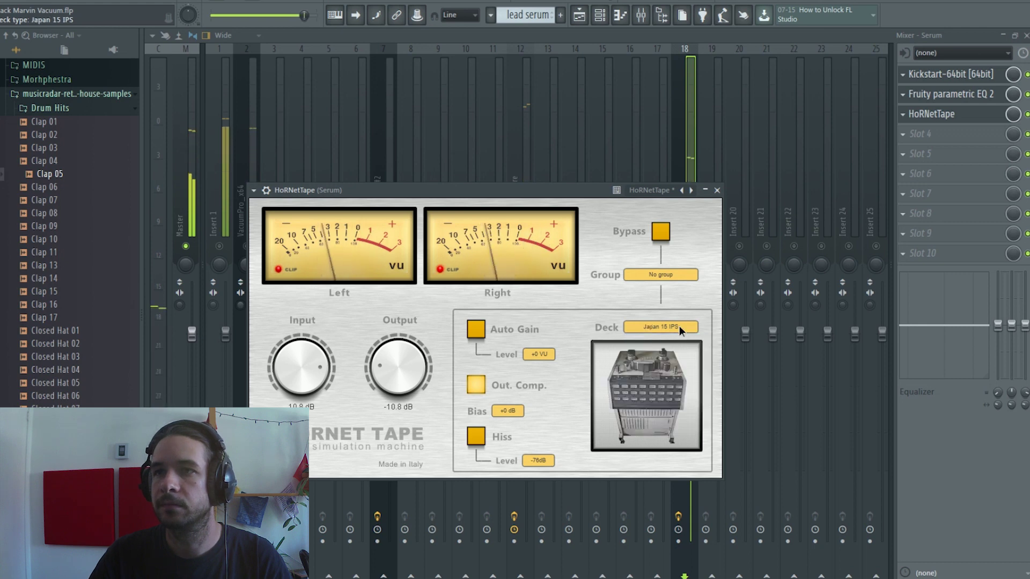
{"action": "left_click", "coordinate": [678, 326]}
{"action": "left_click", "coordinate": [681, 362]}
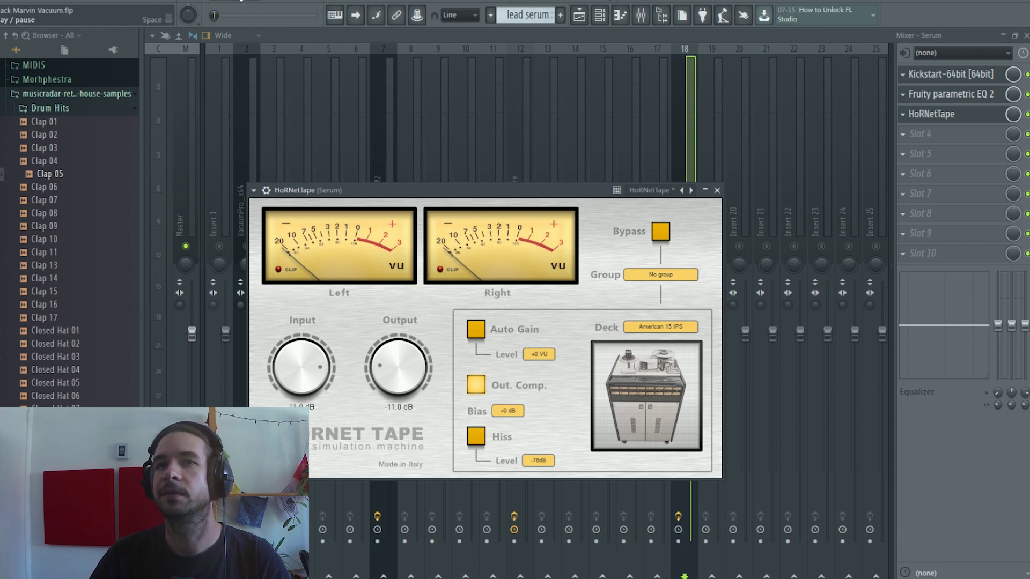
Reduce the tape drive to 5.4 dB input and -5.4 dB output, and look through the bias options.
{"action": "left_click_drag", "start_coordinate": [398, 392], "coordinate": [408, 340]}
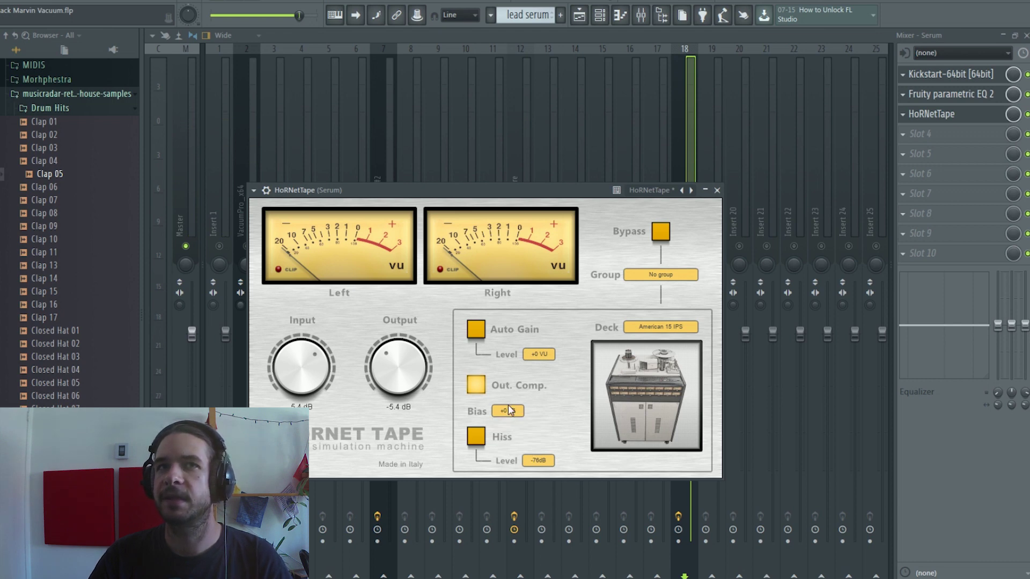
{"action": "left_click", "coordinate": [544, 402]}
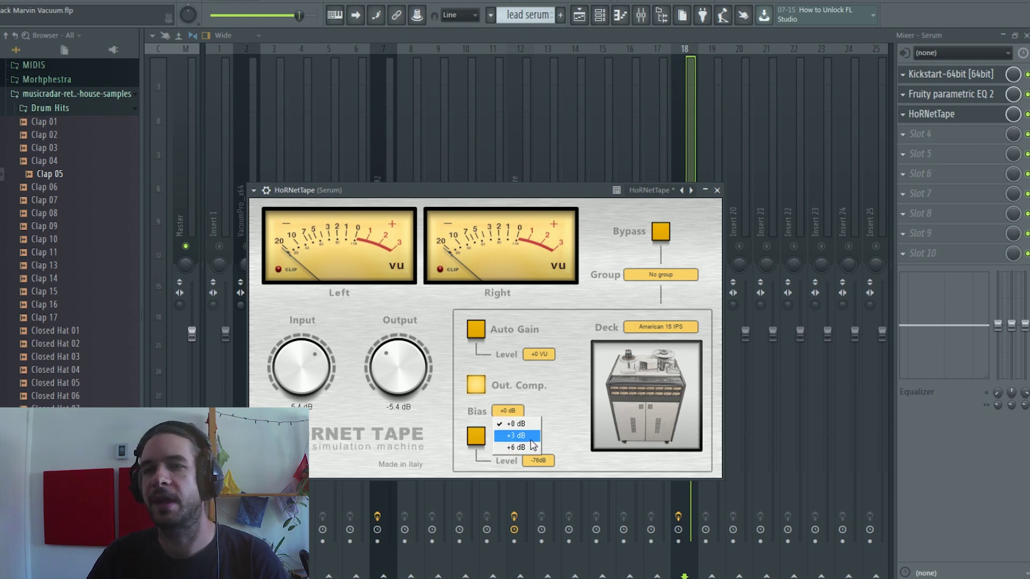
{"action": "left_click", "coordinate": [540, 406]}
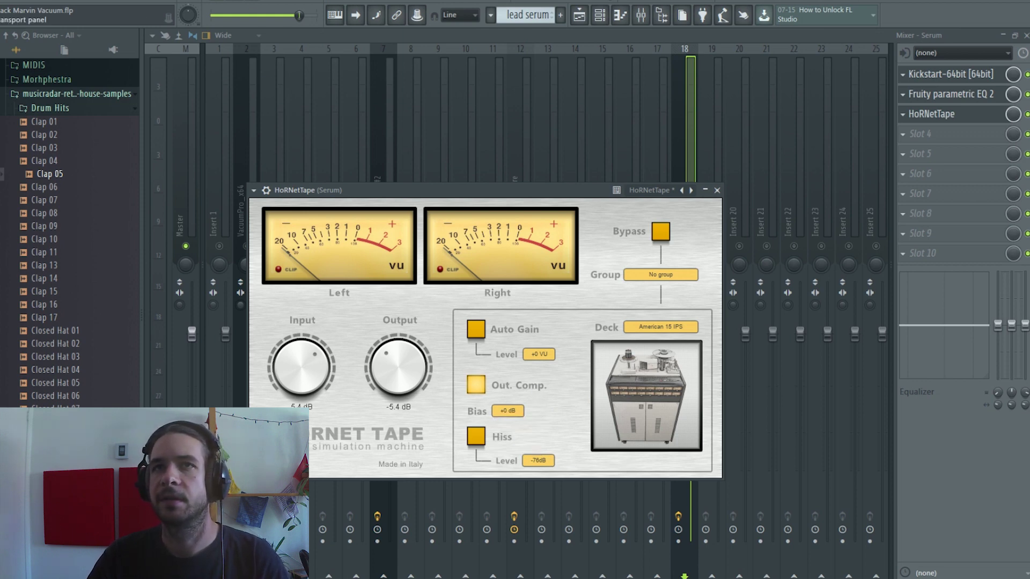
Compare the +3 dB, +6 dB and +0 dB bias levels during playback, and set the bias to +6 dB.
{"action": "left_click", "coordinate": [508, 411]}
{"action": "left_click", "coordinate": [516, 435]}
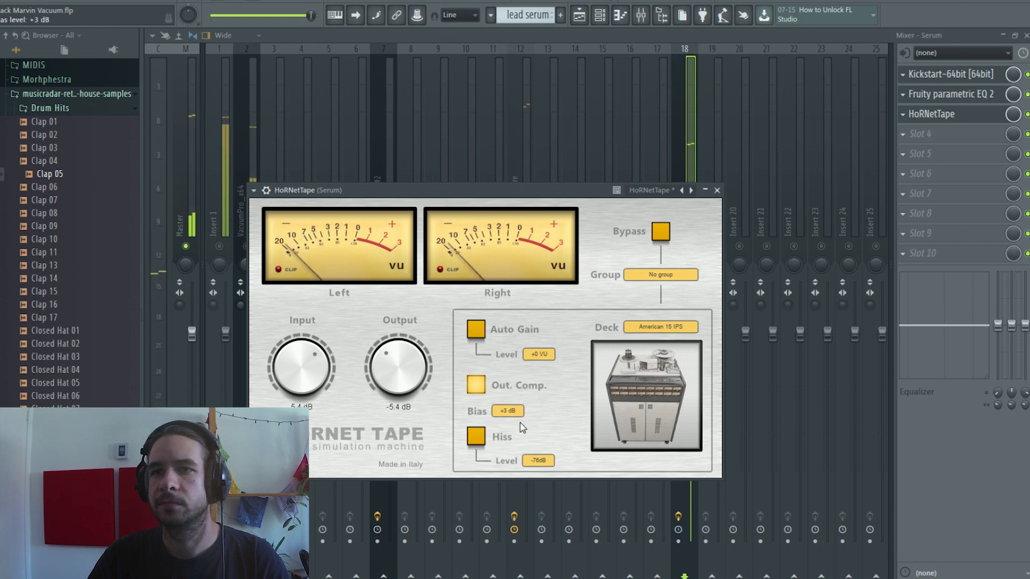
{"action": "left_click", "coordinate": [517, 409]}
{"action": "left_click", "coordinate": [515, 447]}
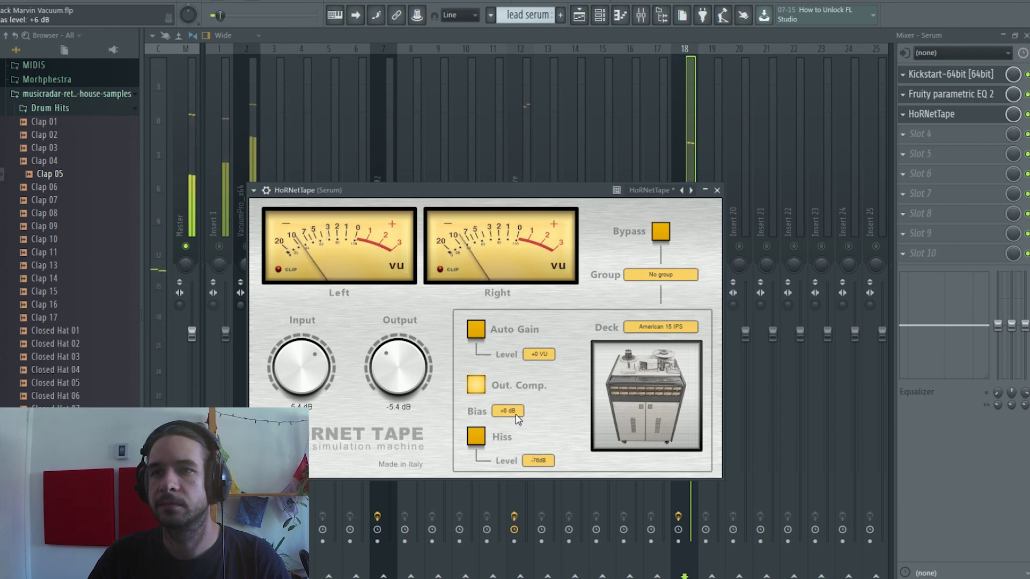
{"action": "left_click", "coordinate": [517, 410]}
{"action": "left_click", "coordinate": [517, 424]}
{"action": "left_click", "coordinate": [515, 411]}
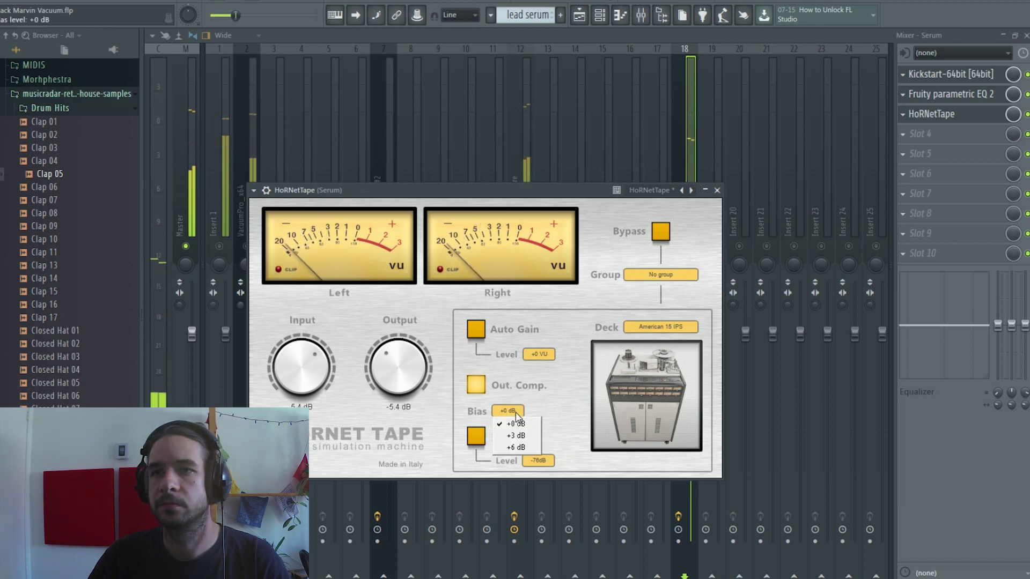
{"action": "left_click", "coordinate": [527, 448]}
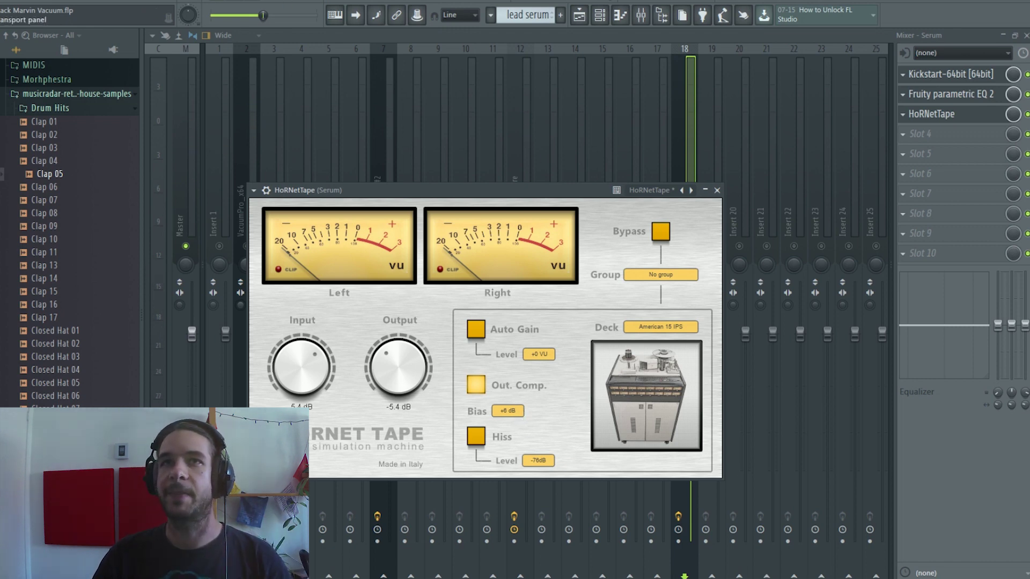
Compare the lead with HoRNetTape bypassed and active during playback, and stop the song.
{"action": "left_click", "coordinate": [664, 234]}
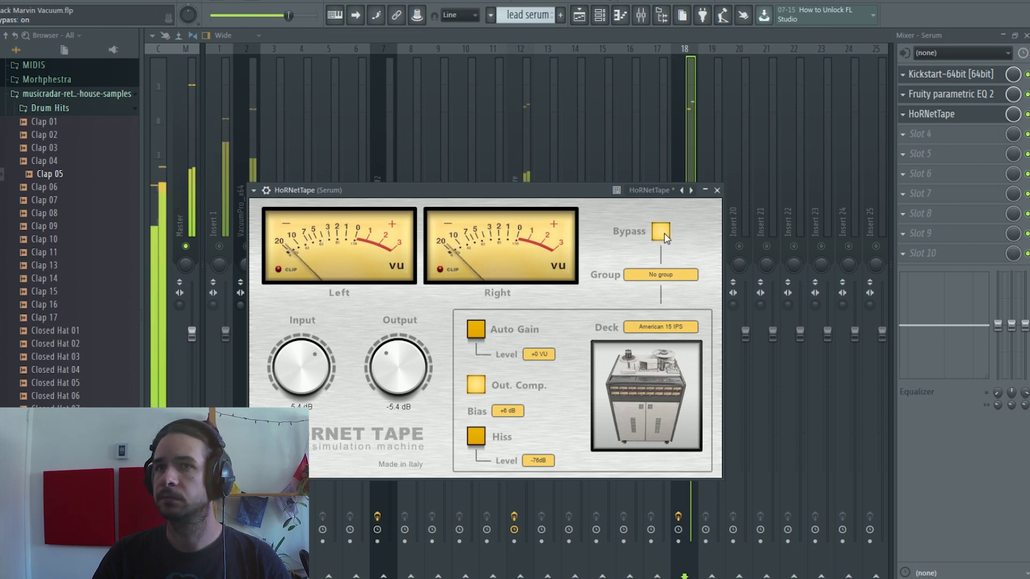
{"action": "left_click", "coordinate": [664, 234]}
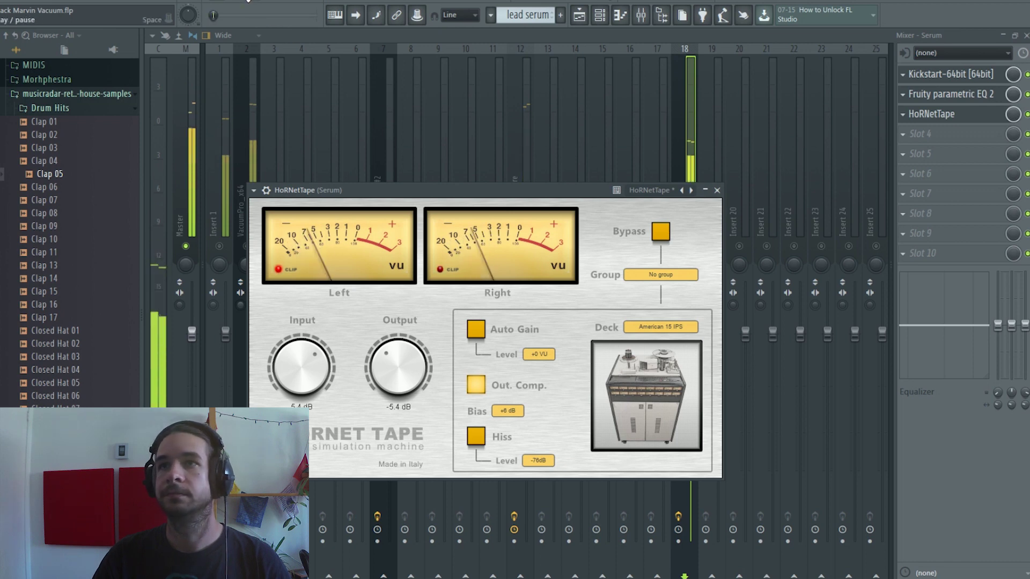
{"action": "key", "text": "space"}
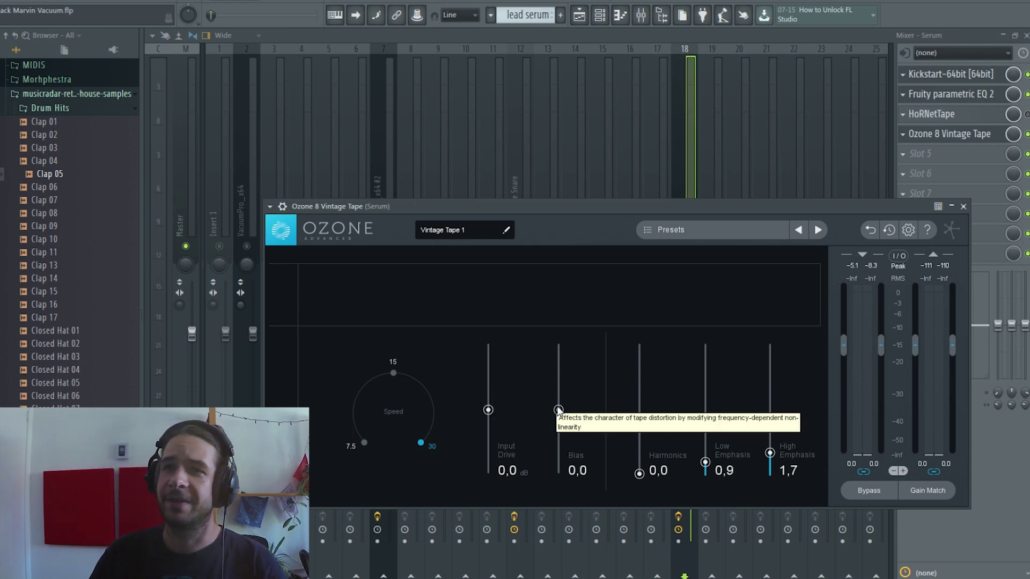
In Ozone 8 Vintage Tape, set bias to -0.2, try harmonics up to 5.7, and set harmonics, low emphasis and high emphasis to 0.0.
{"action": "mouse_move", "coordinate": [559, 410]}
{"action": "left_mouse_down"}
{"action": "mouse_move", "coordinate": [556, 391]}
{"action": "mouse_move", "coordinate": [552, 416]}
{"action": "left_mouse_up"}
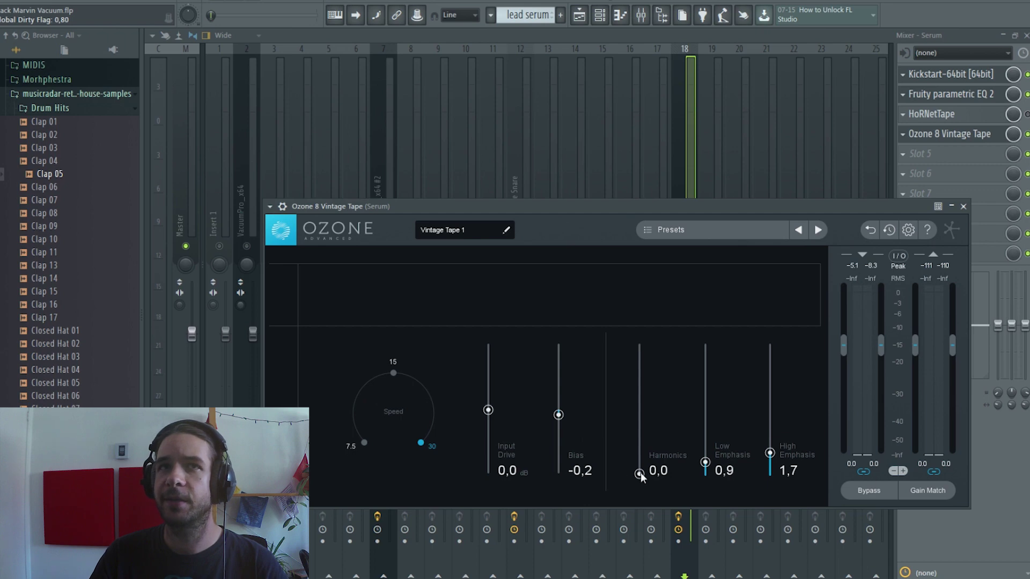
{"action": "left_click_drag", "start_coordinate": [639, 474], "coordinate": [639, 415]}
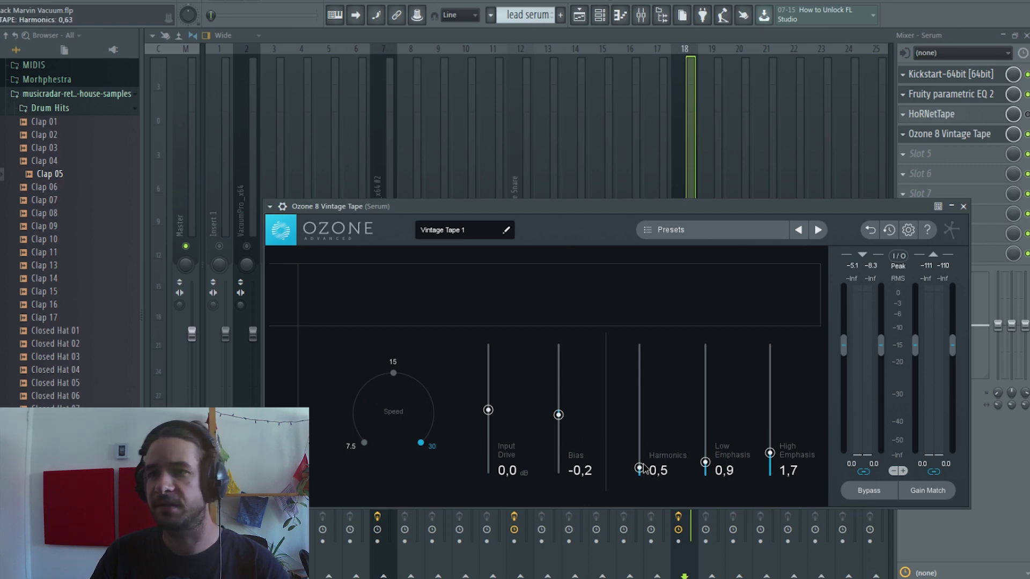
{"action": "left_click_drag", "start_coordinate": [643, 474], "coordinate": [651, 396]}
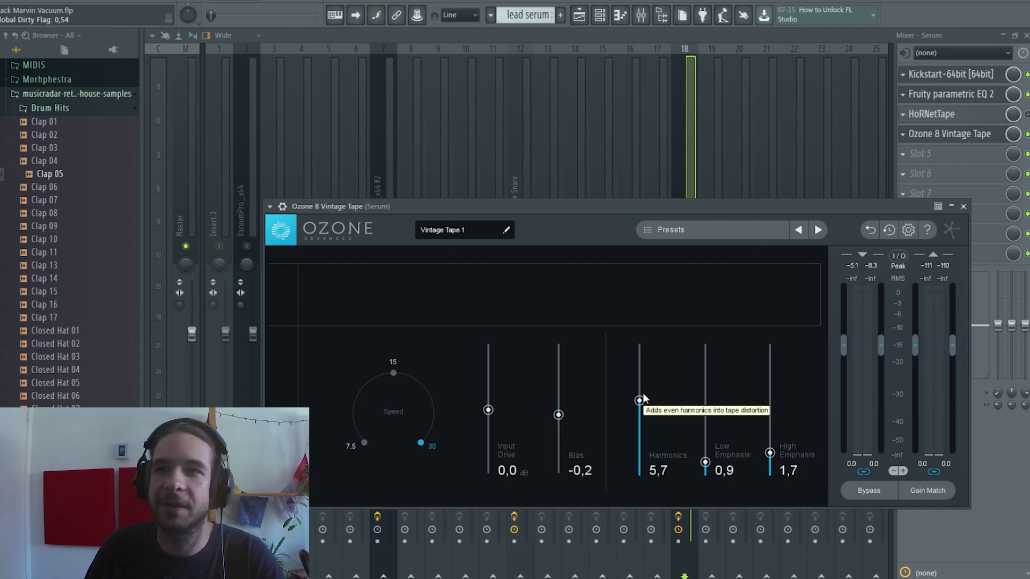
{"action": "left_click_drag", "start_coordinate": [639, 400], "coordinate": [640, 474]}
{"action": "left_click_drag", "start_coordinate": [705, 463], "coordinate": [705, 460]}
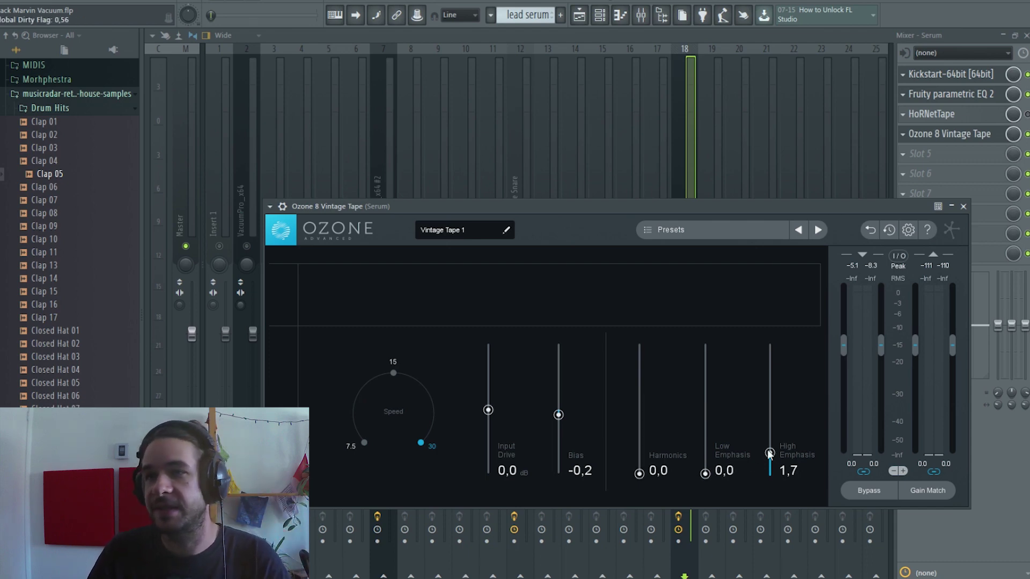
{"action": "left_click_drag", "start_coordinate": [769, 454], "coordinate": [770, 474]}
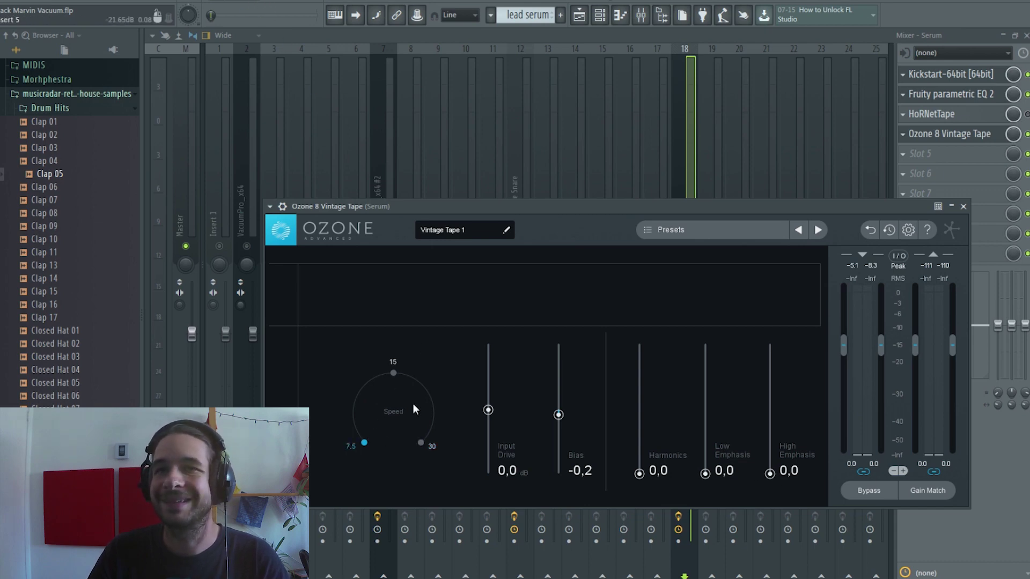
Play the song, compare tape speeds 7.5, 15 and 30 in Vintage Tape, and set the speed to 15.
{"action": "key", "text": "space"}
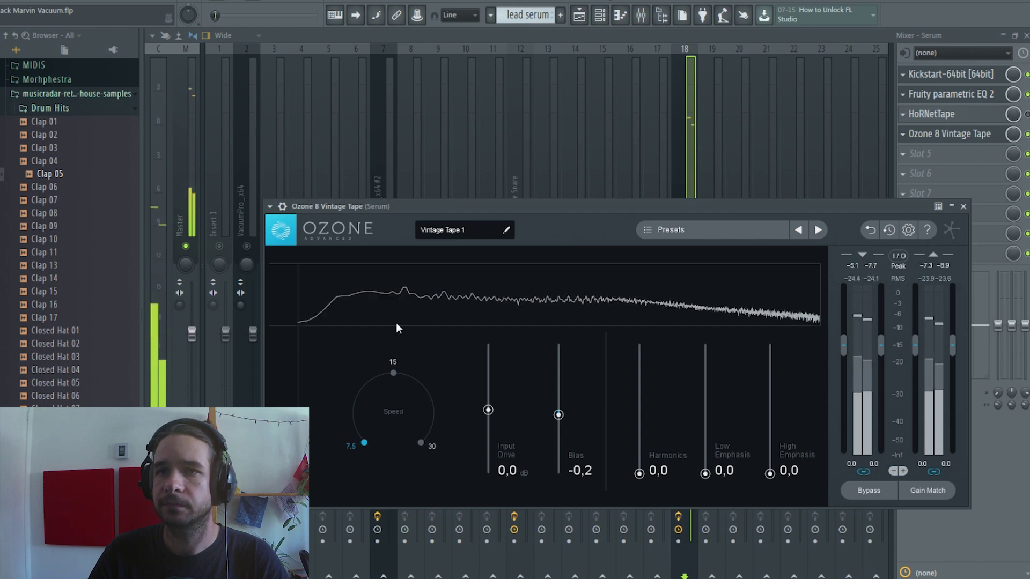
{"action": "left_click", "coordinate": [393, 373]}
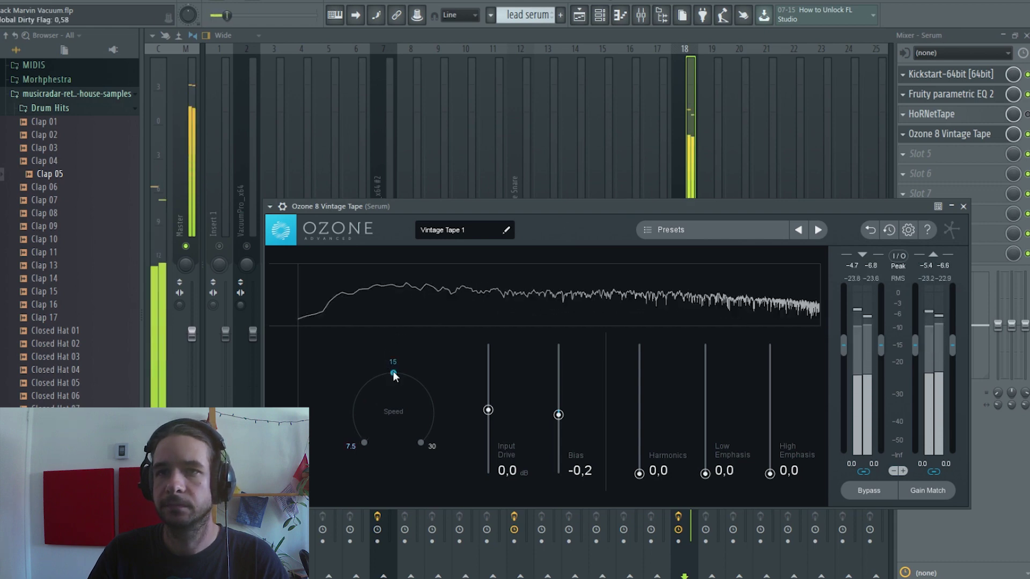
{"action": "left_click", "coordinate": [421, 443]}
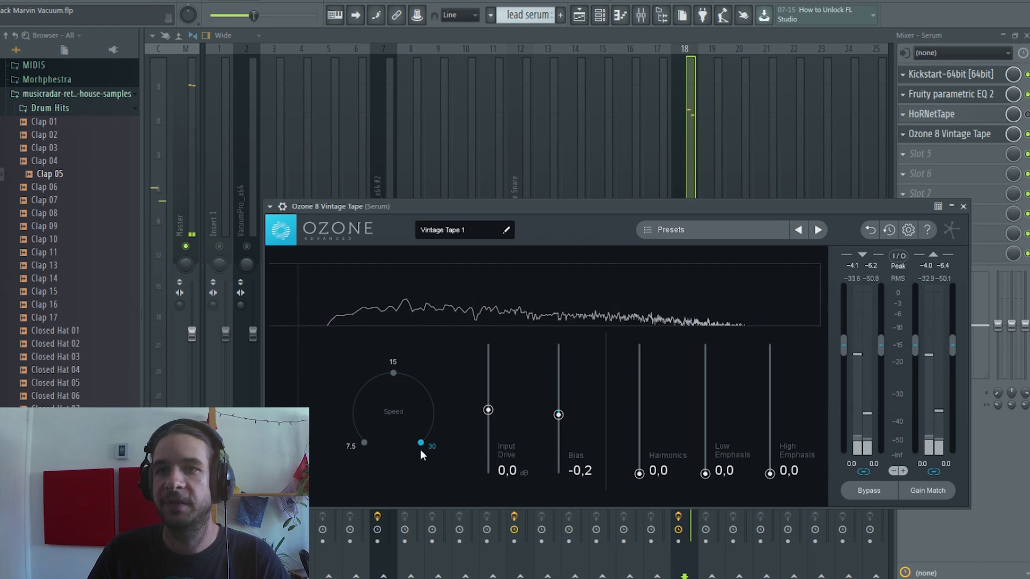
{"action": "left_click", "coordinate": [393, 373]}
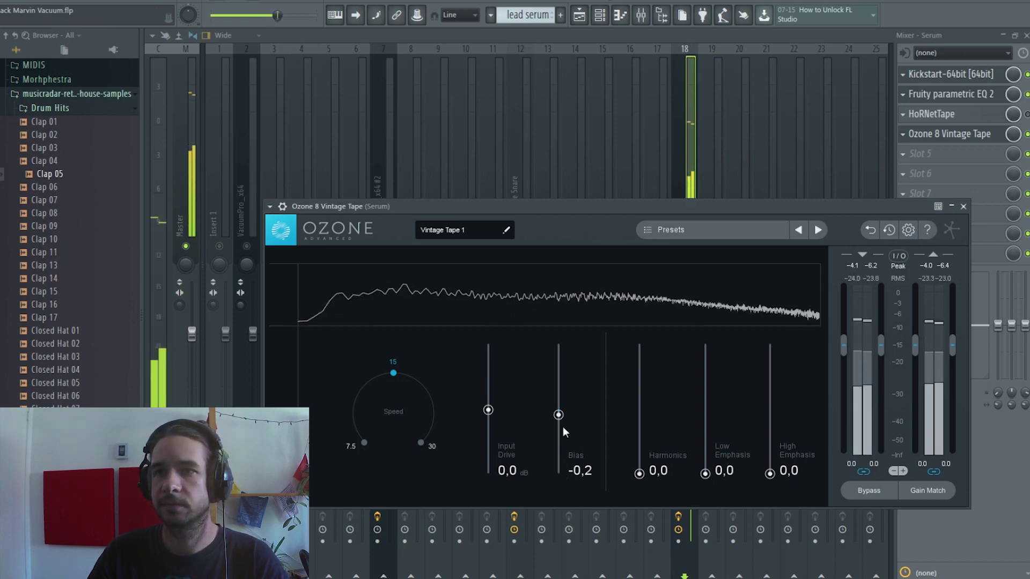
Try a Vintage Tape bias of -1.5, set it to -1.3 during playback, and compare the sound with bypass on and off.
{"action": "left_click_drag", "start_coordinate": [558, 416], "coordinate": [565, 442]}
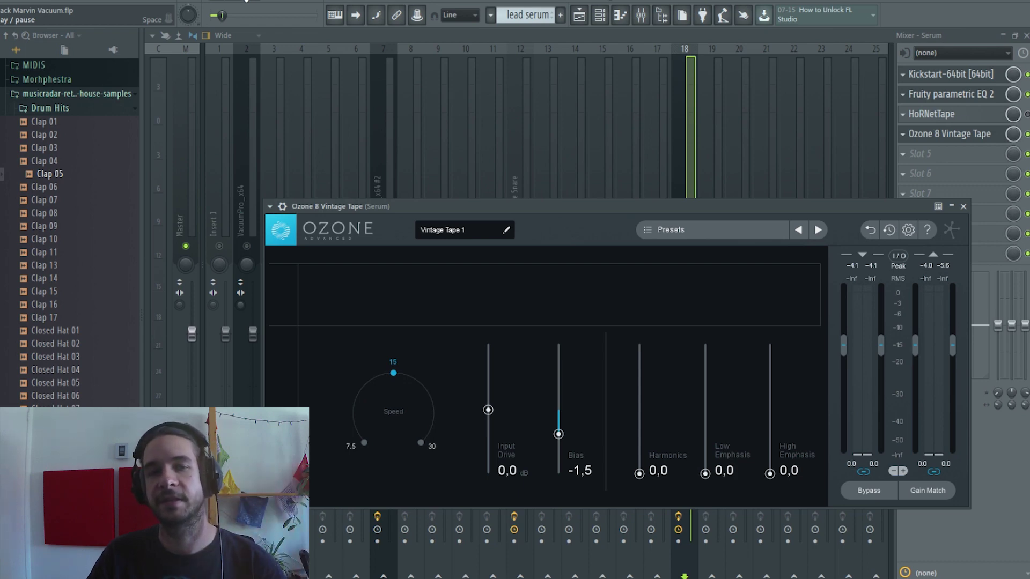
{"action": "left_click", "coordinate": [246, 1]}
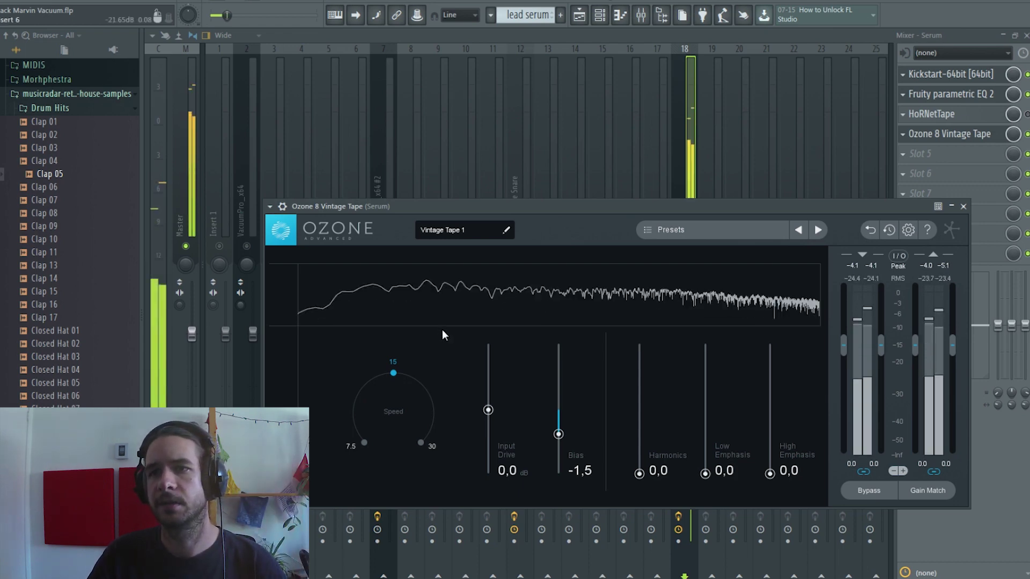
{"action": "left_click_drag", "start_coordinate": [559, 433], "coordinate": [560, 430]}
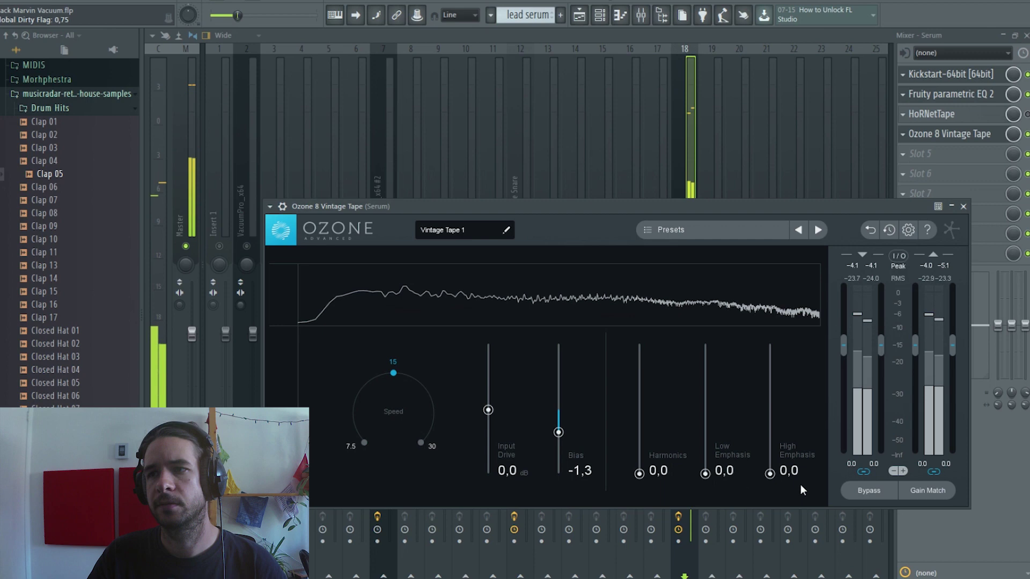
{"action": "left_click", "coordinate": [863, 490]}
{"action": "left_click", "coordinate": [863, 491]}
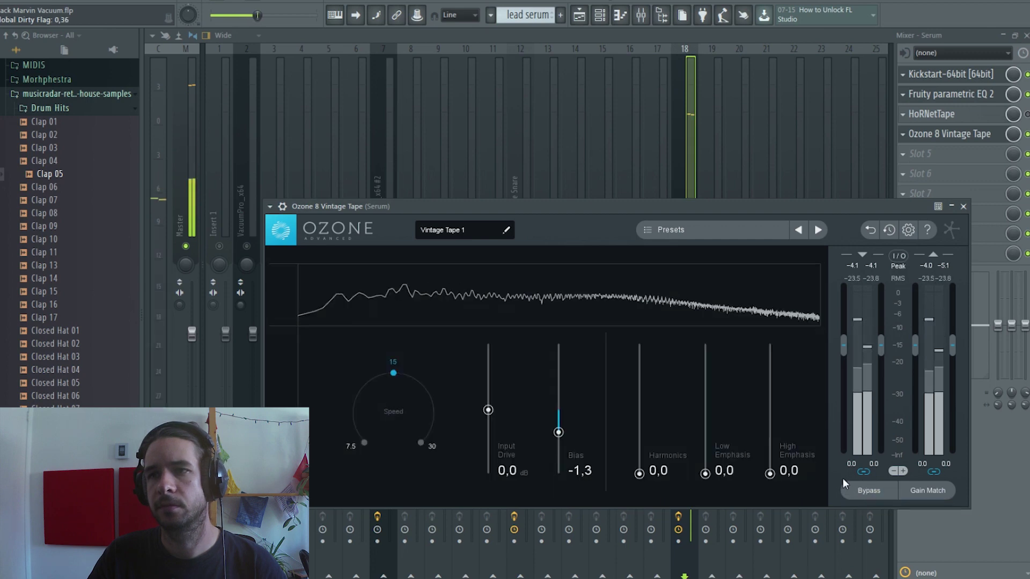
Set Vintage Tape harmonics to 2.2, low emphasis to 3.7 and high emphasis to 2.4, and compare the lead with bypass on and off.
{"action": "left_click_drag", "start_coordinate": [639, 472], "coordinate": [651, 446]}
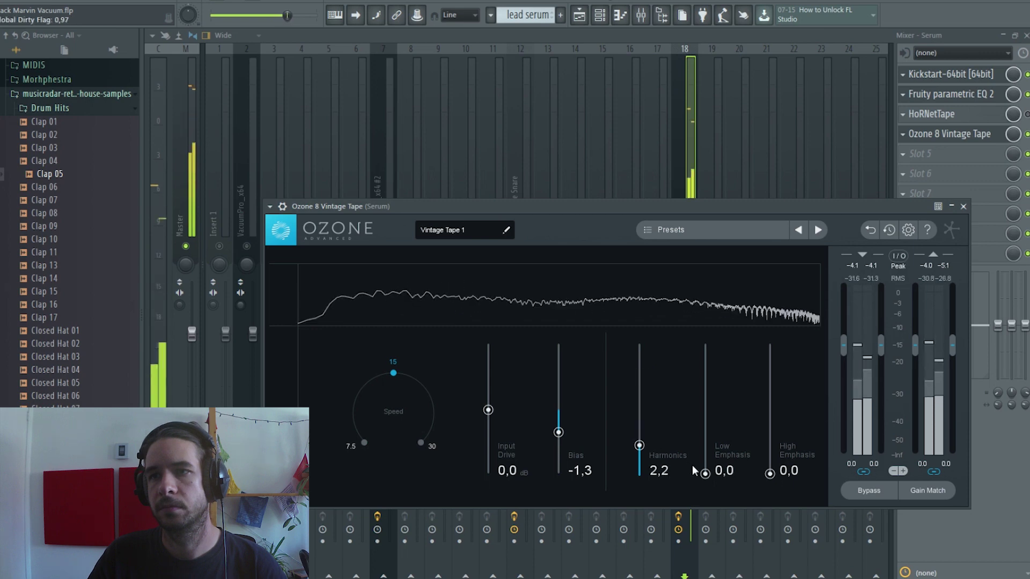
{"action": "left_click_drag", "start_coordinate": [705, 473], "coordinate": [705, 426]}
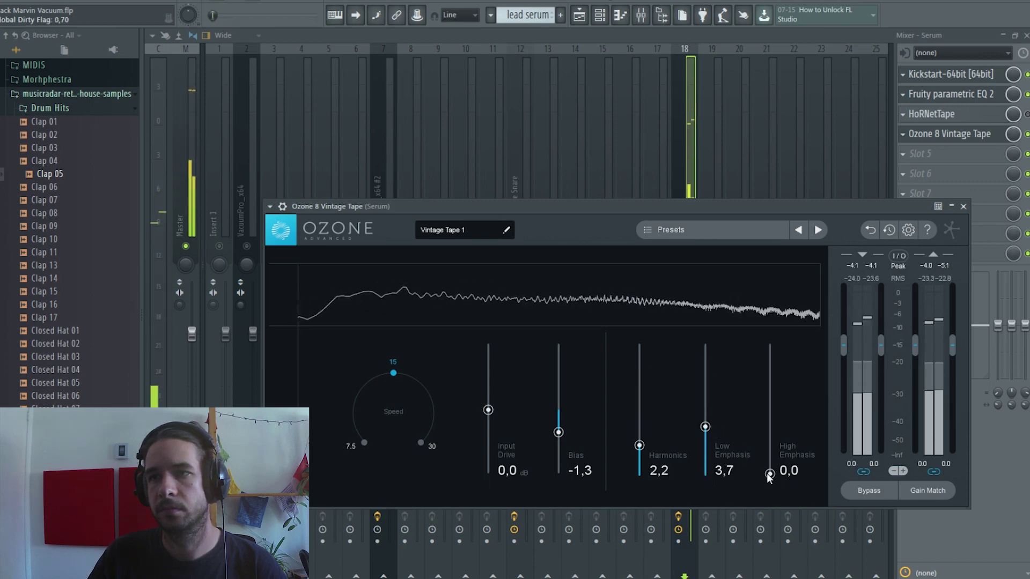
{"action": "left_click_drag", "start_coordinate": [769, 475], "coordinate": [768, 444]}
{"action": "left_click", "coordinate": [879, 491]}
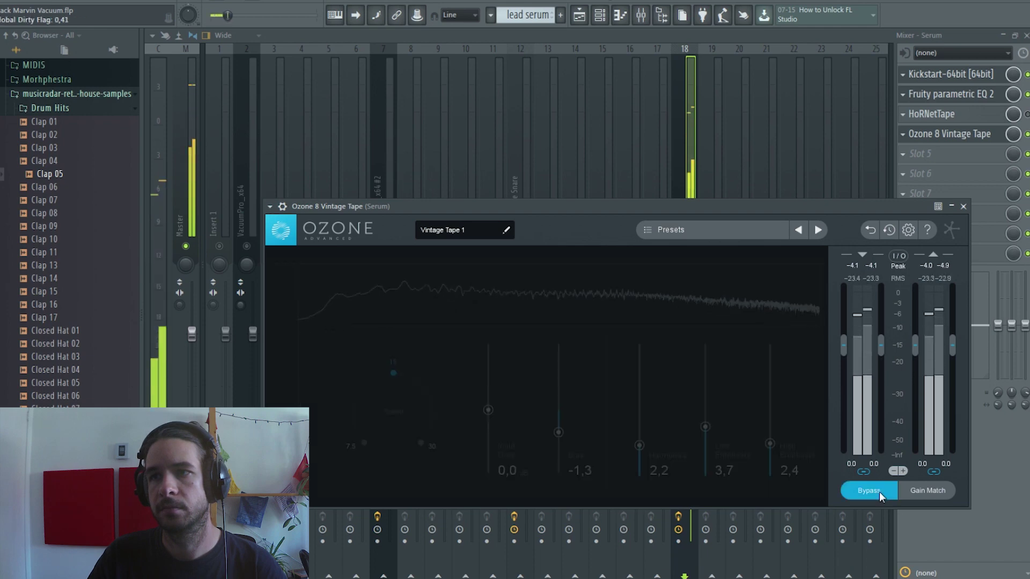
{"action": "left_click", "coordinate": [877, 490]}
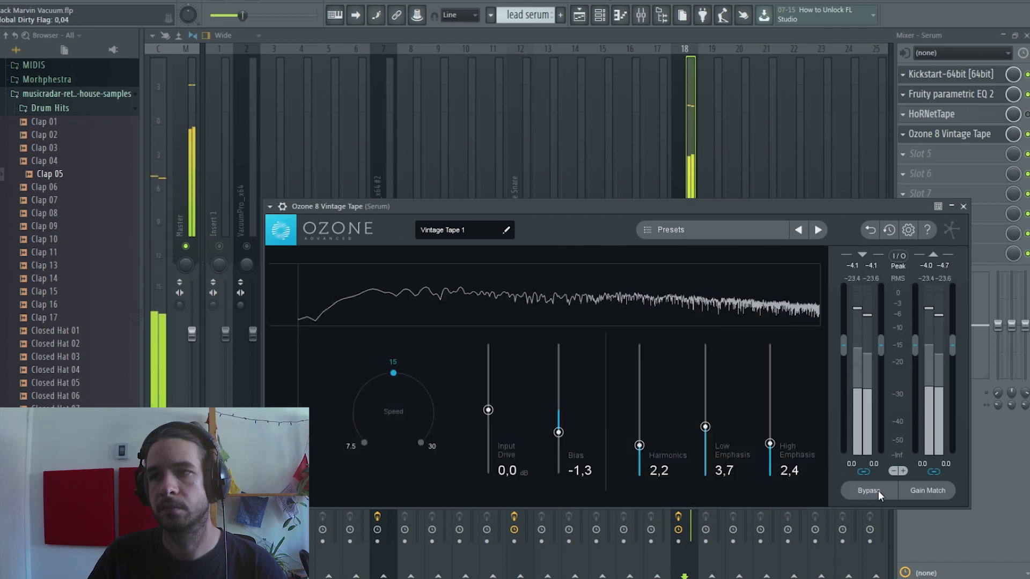
{"action": "left_click", "coordinate": [877, 491]}
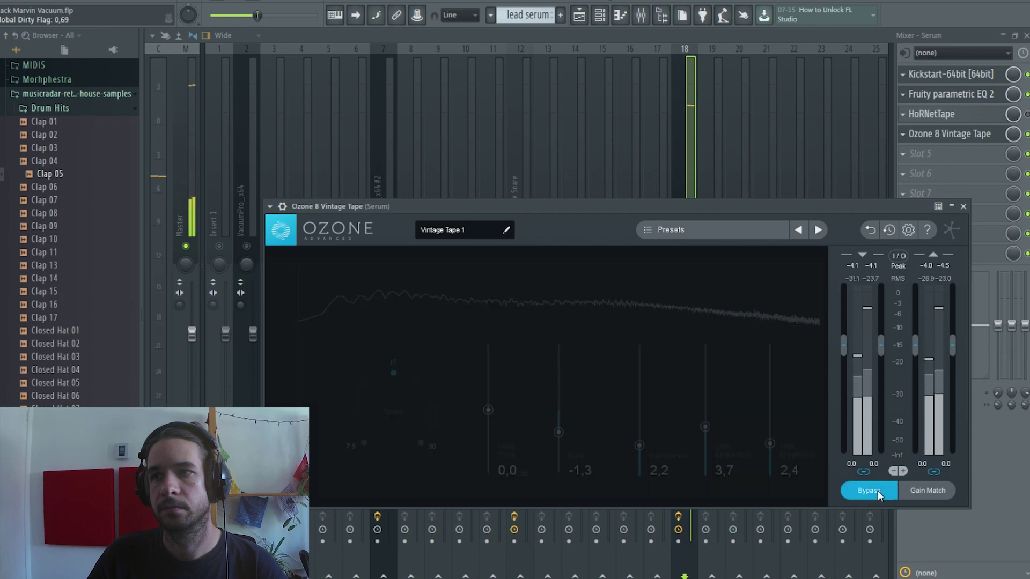
{"action": "left_click", "coordinate": [877, 490]}
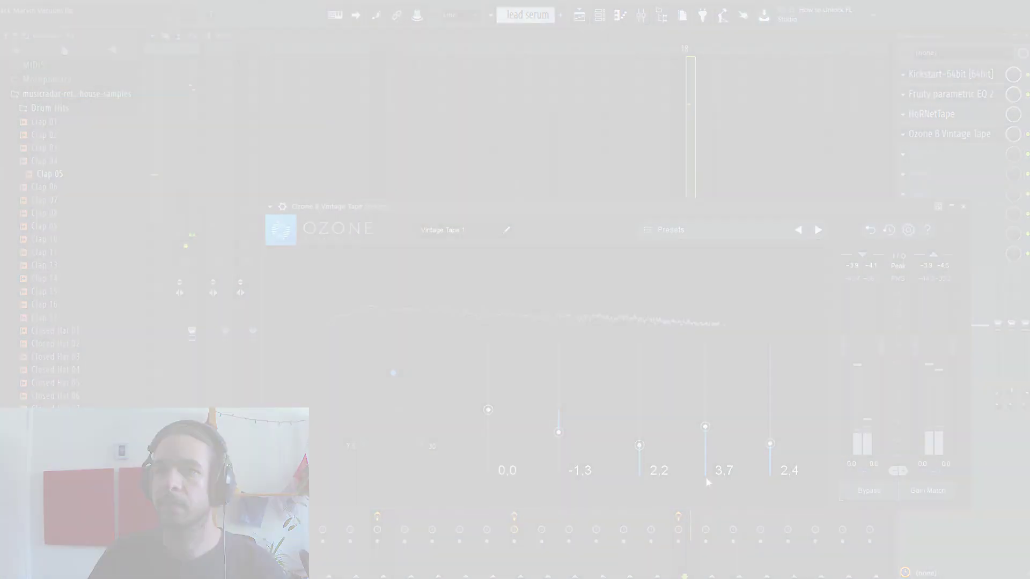
Set the Vintage Tape input drive to 4.1 dB and play the song to compare the lead with bypass on and off.
{"action": "left_click_drag", "start_coordinate": [487, 409], "coordinate": [487, 387]}
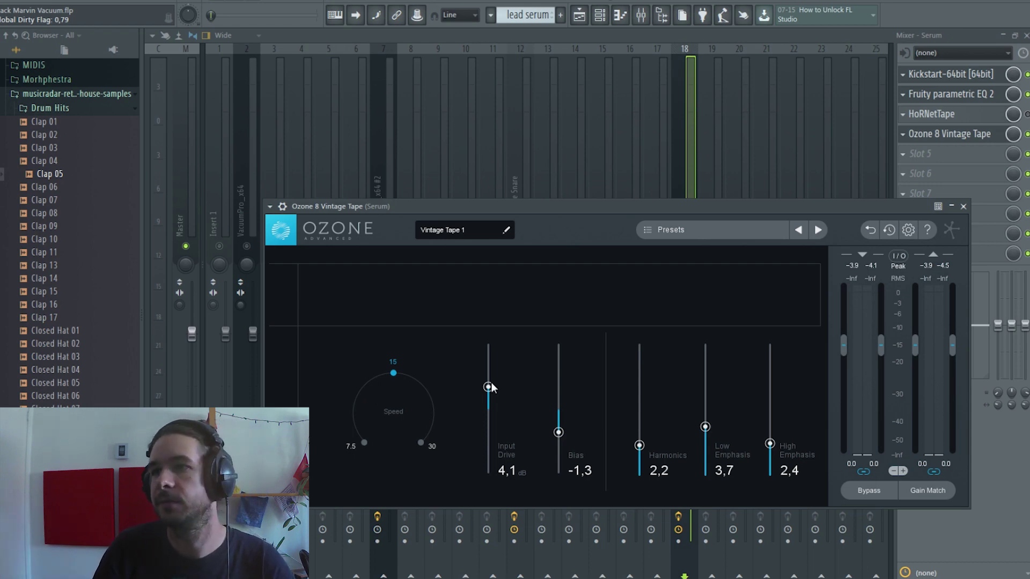
{"action": "key", "text": "space"}
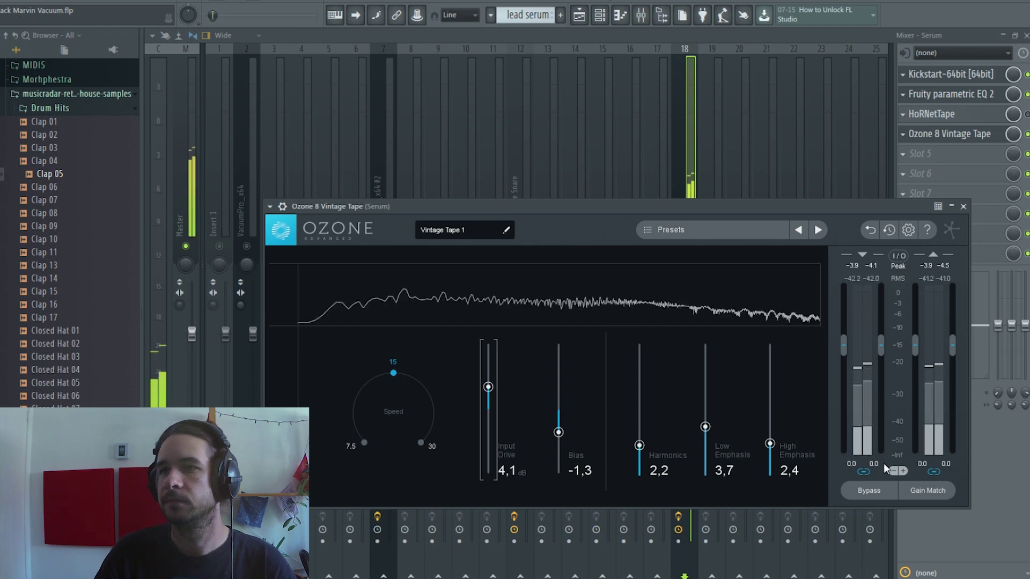
{"action": "left_click", "coordinate": [875, 491]}
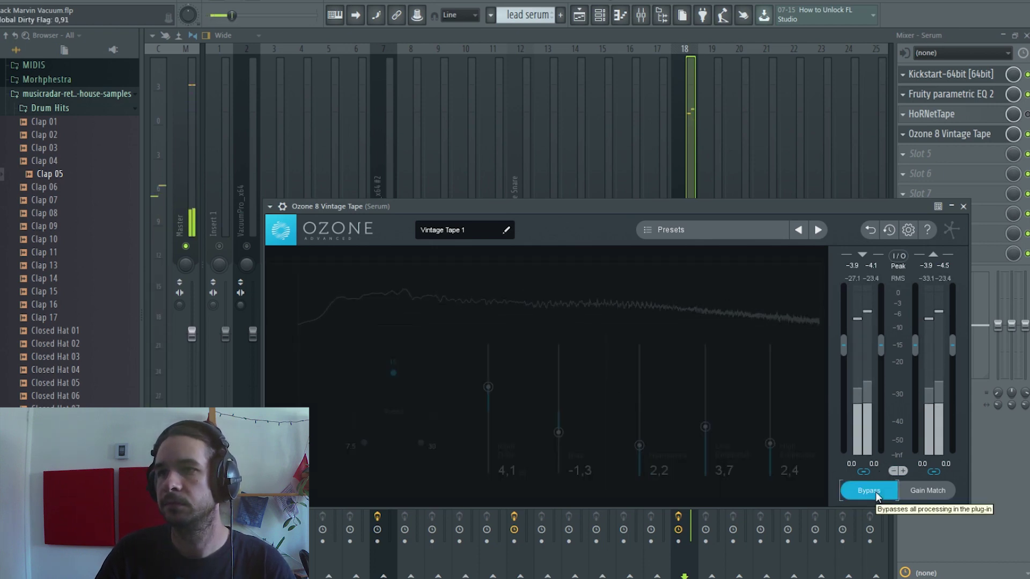
{"action": "left_click", "coordinate": [876, 491]}
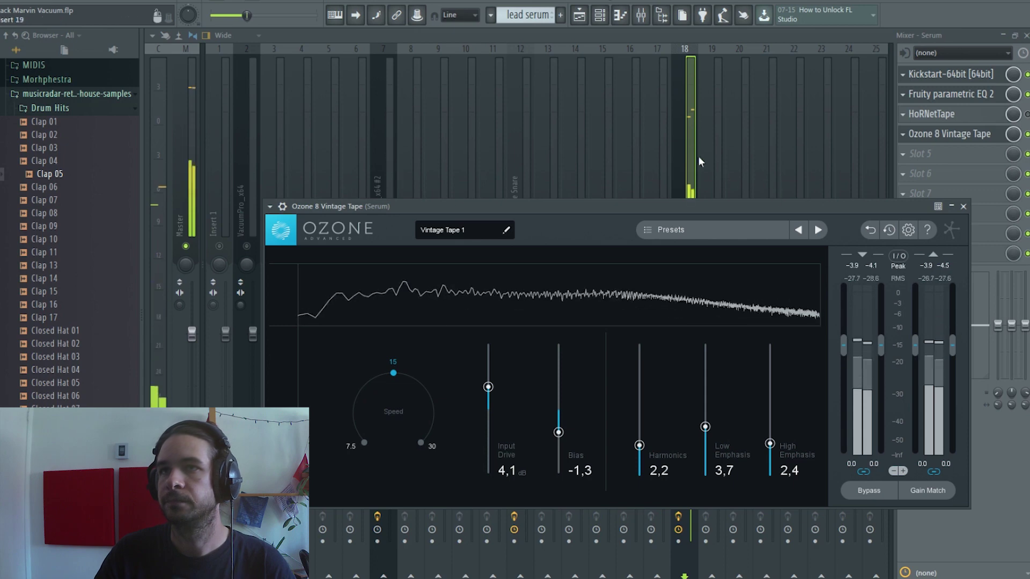
{"action": "left_click", "coordinate": [687, 137]}
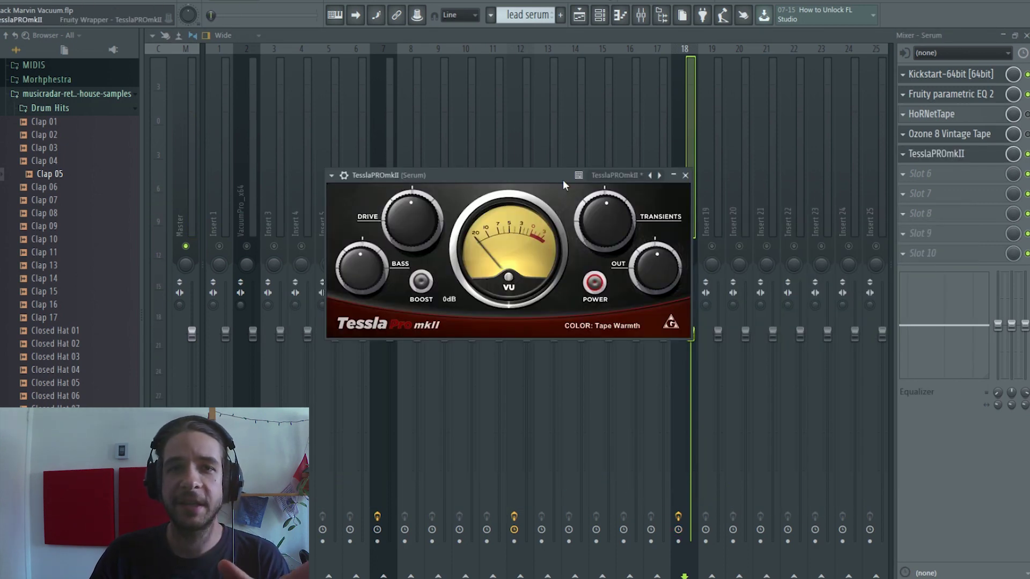
In TesslaPROmkII, look through the color options and choose Tape Warmth.
{"action": "left_click", "coordinate": [588, 320]}
{"action": "left_click", "coordinate": [487, 320]}
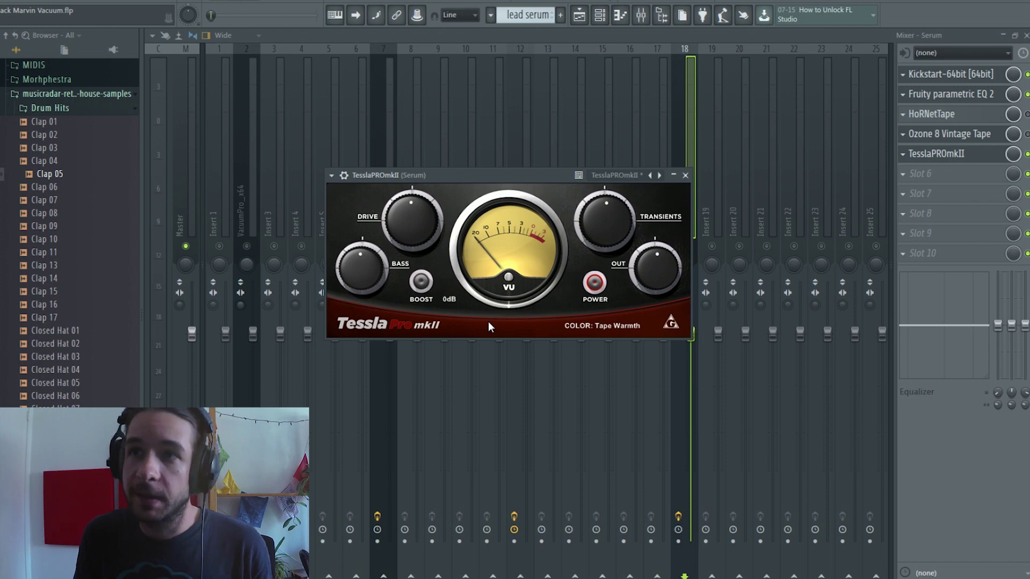
{"action": "left_click", "coordinate": [599, 326]}
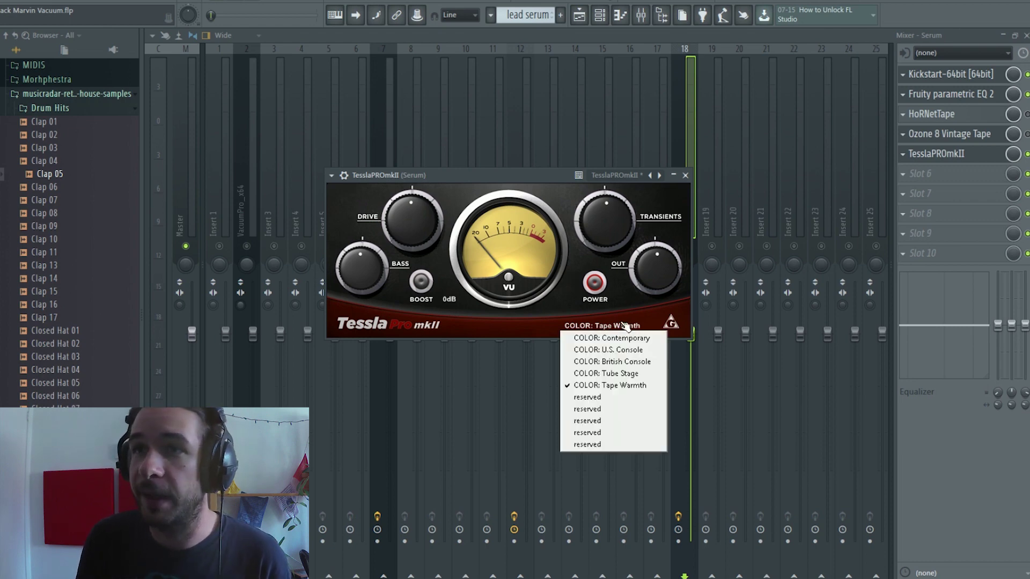
{"action": "left_click", "coordinate": [633, 384]}
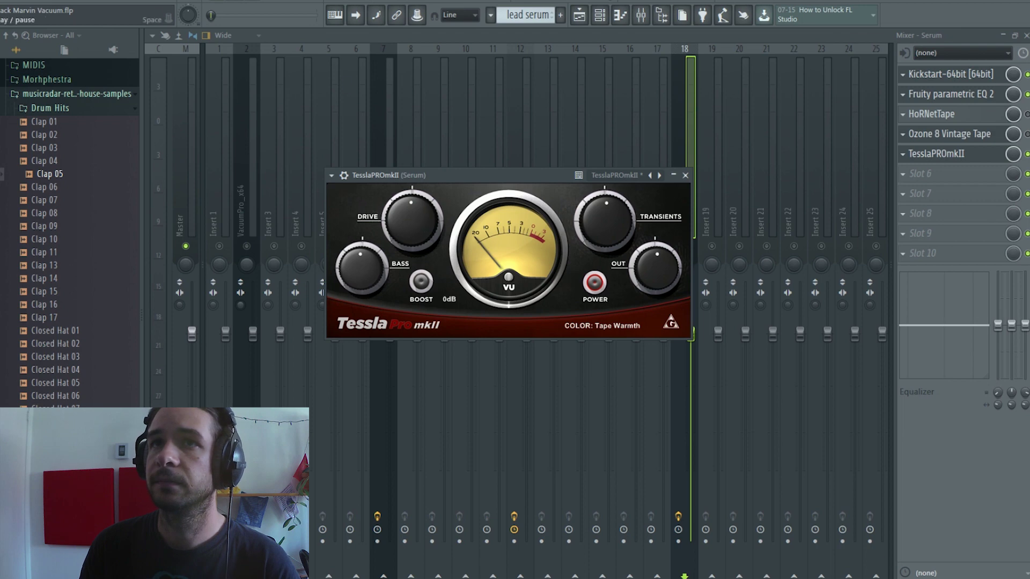
During playback, raise the TesslaPROmkII drive to 1.00 and turn up its bass and transients.
{"action": "key", "text": "space"}
{"action": "mouse_move", "coordinate": [430, 234]}
{"action": "left_mouse_down"}
{"action": "mouse_move", "coordinate": [431, 199]}
{"action": "mouse_move", "coordinate": [431, 216]}
{"action": "left_mouse_up"}
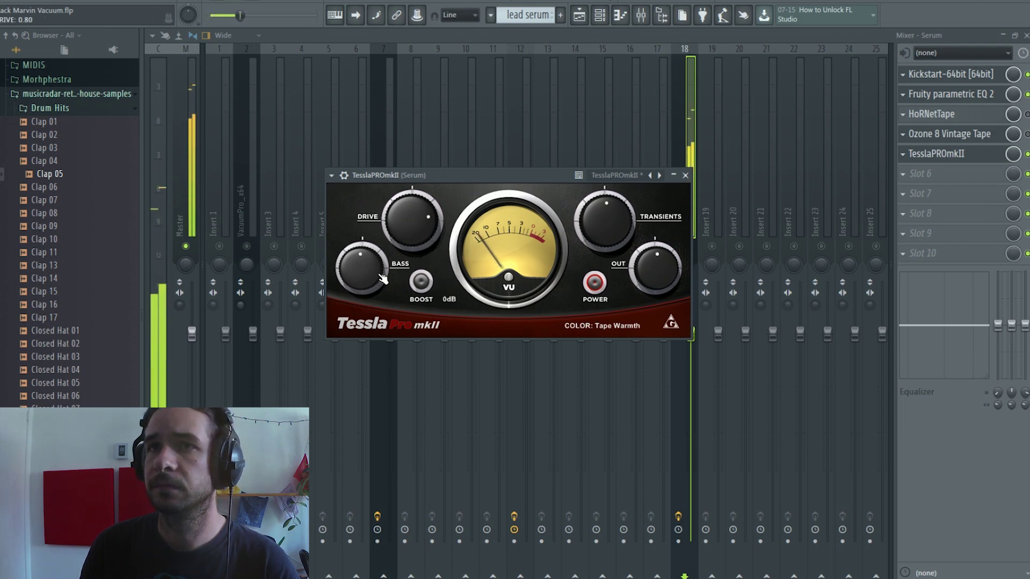
{"action": "mouse_move", "coordinate": [382, 278]}
{"action": "left_mouse_down"}
{"action": "mouse_move", "coordinate": [383, 241]}
{"action": "mouse_move", "coordinate": [382, 284]}
{"action": "left_mouse_up"}
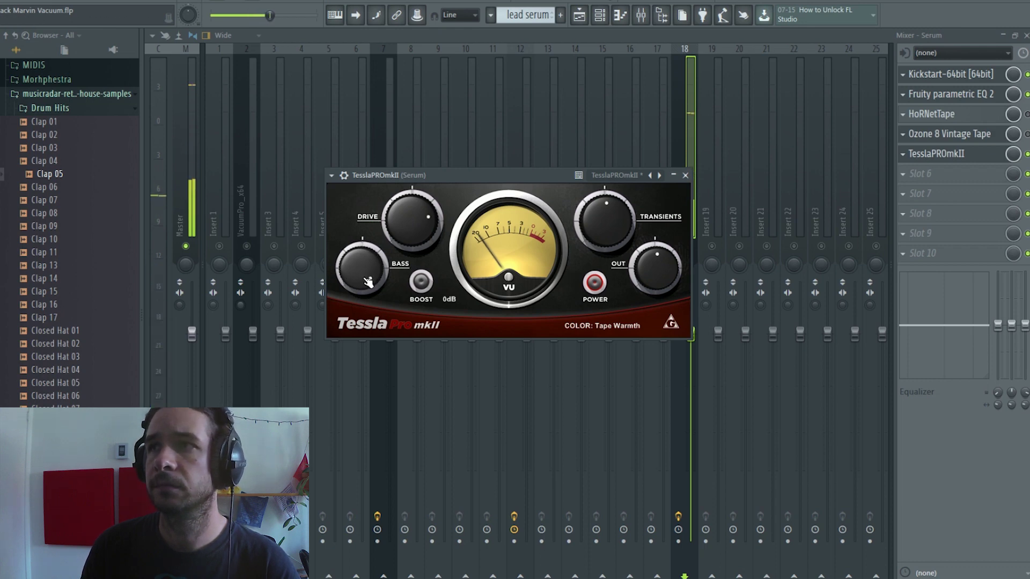
{"action": "left_click_drag", "start_coordinate": [413, 229], "coordinate": [413, 203]}
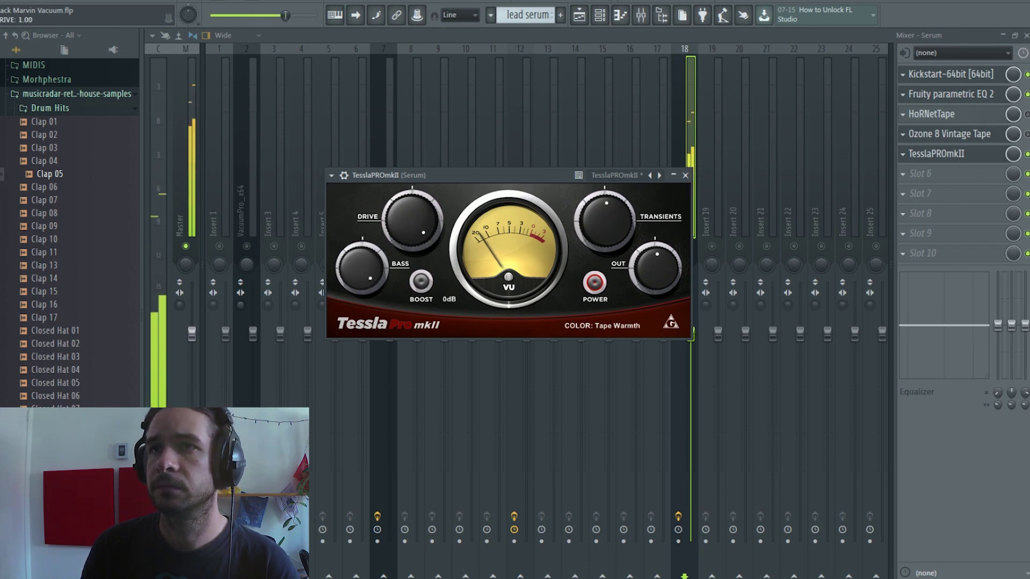
{"action": "left_click_drag", "start_coordinate": [605, 223], "coordinate": [605, 188]}
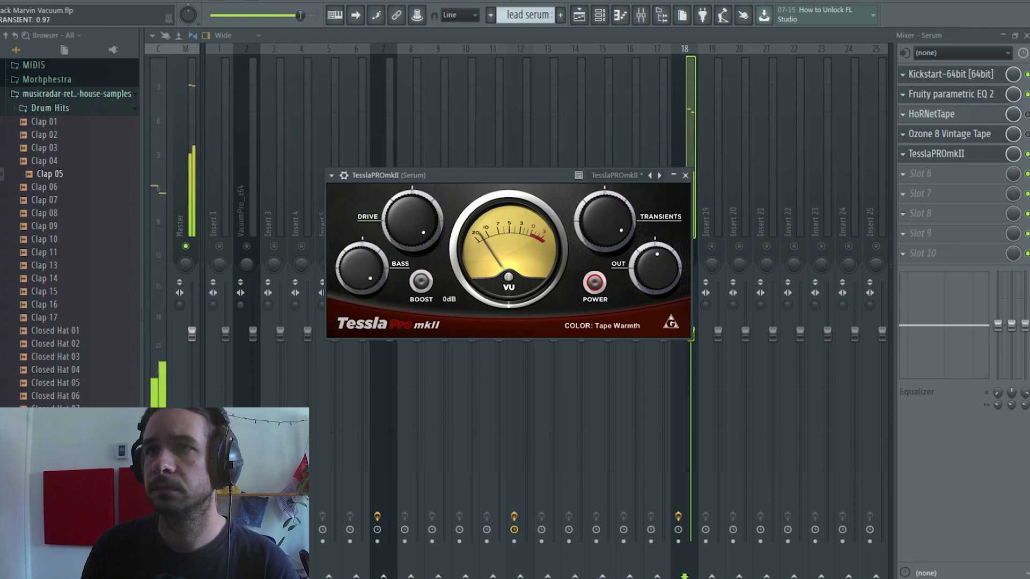
{"action": "left_click_drag", "start_coordinate": [606, 224], "coordinate": [606, 210]}
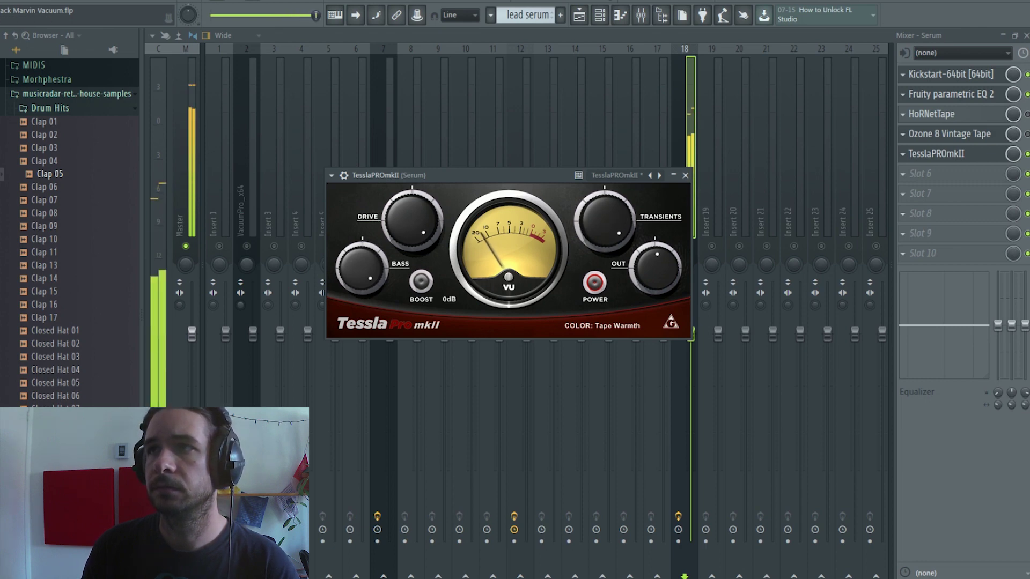
Compare the lead with TesslaPROmkII disabled and enabled, then try boosts of +6 dB and +9 dB and set the boost to +3 dB.
{"action": "left_click", "coordinate": [1026, 154]}
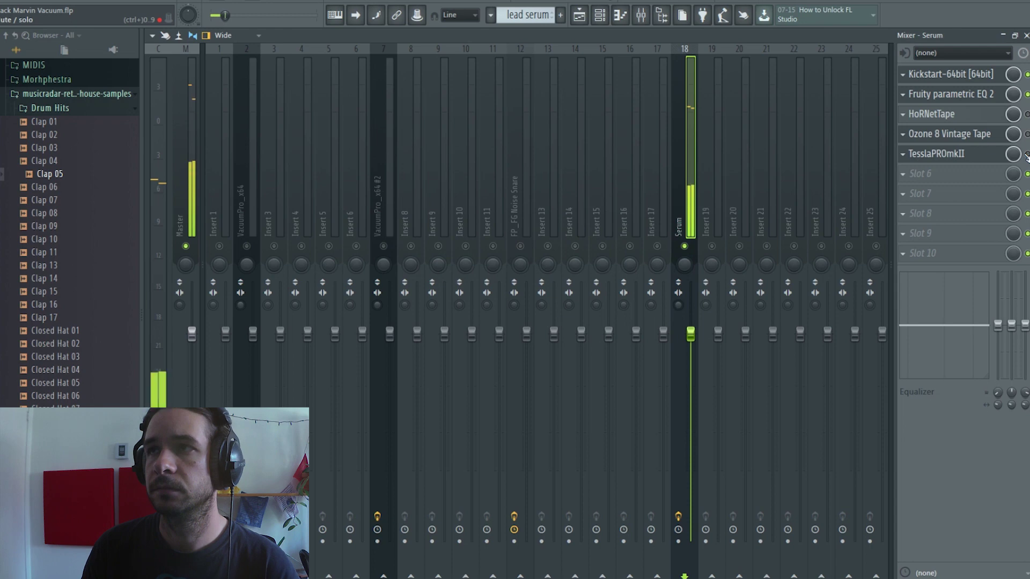
{"action": "left_click", "coordinate": [947, 154]}
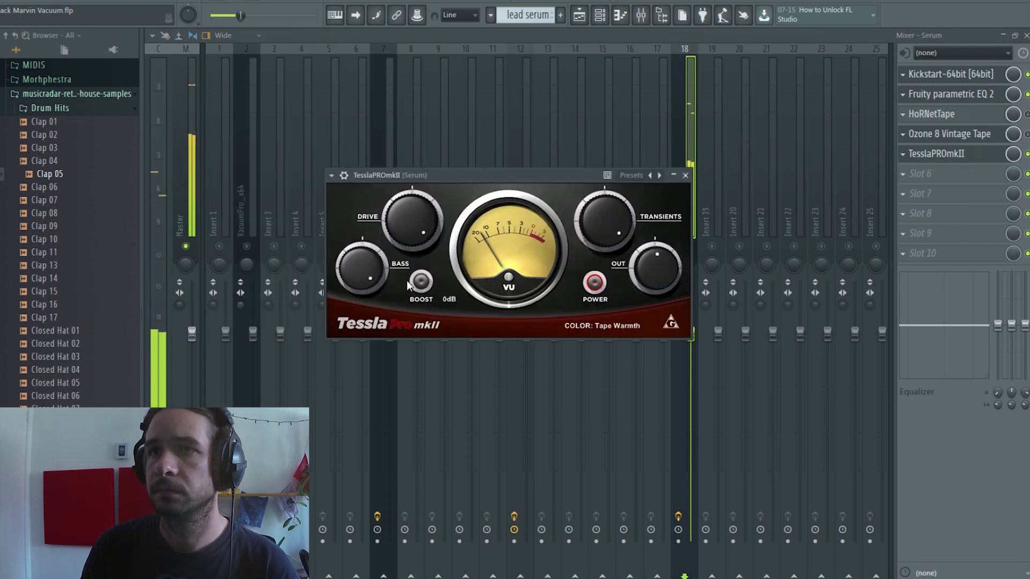
{"action": "left_click", "coordinate": [421, 281]}
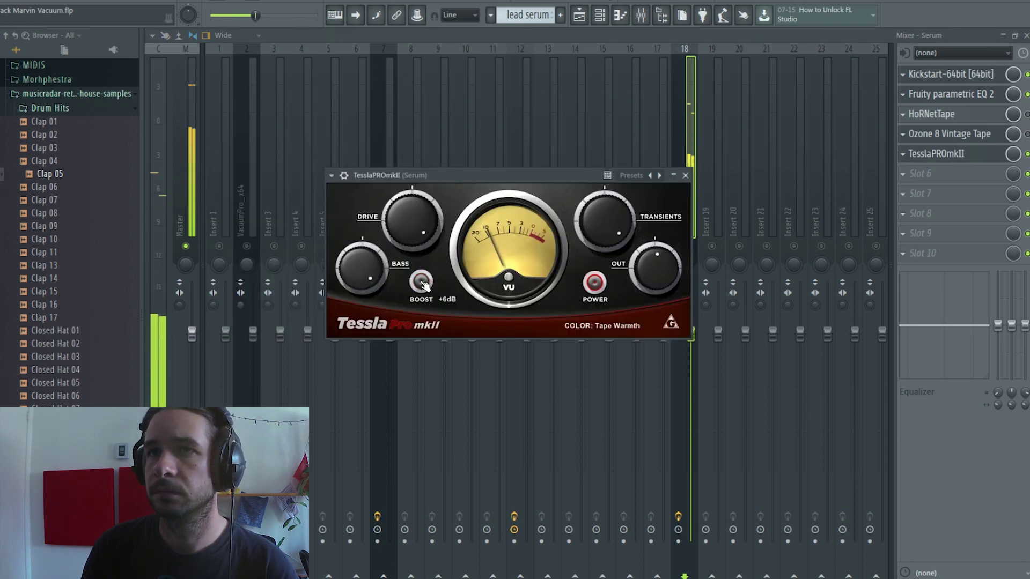
{"action": "left_click", "coordinate": [421, 282]}
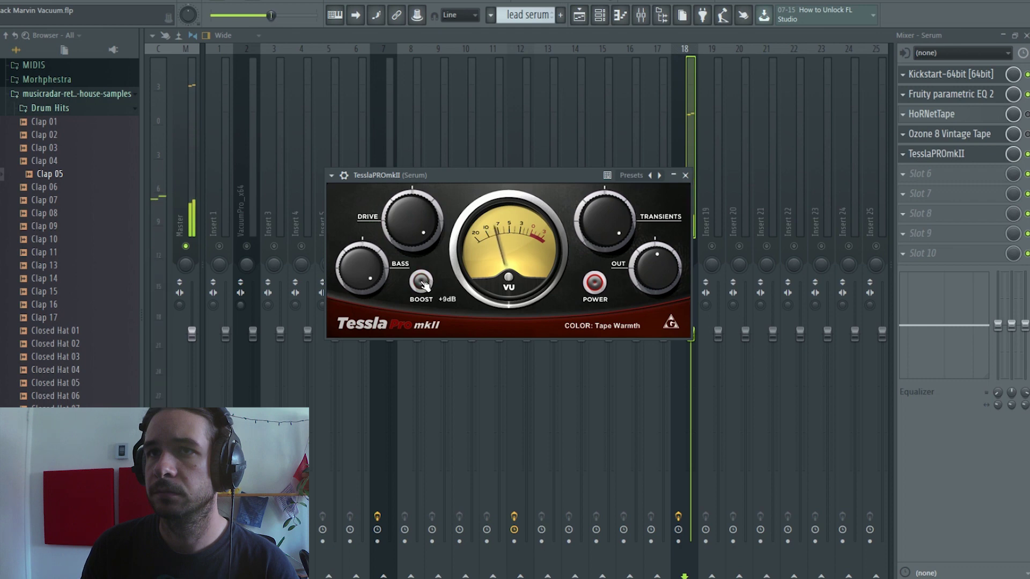
{"action": "left_click", "coordinate": [420, 282]}
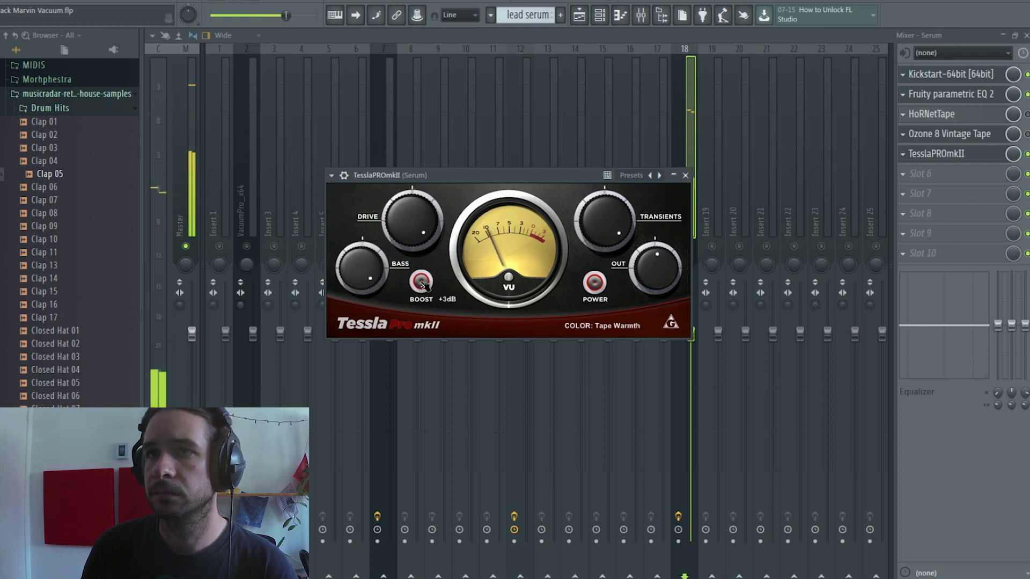
Set transients to 1.00, try an output of 0.58 and lower it again, comparing the lead with the power off and on.
{"action": "mouse_move", "coordinate": [417, 240]}
{"action": "left_mouse_down"}
{"action": "mouse_move", "coordinate": [417, 274]}
{"action": "mouse_move", "coordinate": [416, 240]}
{"action": "left_mouse_up"}
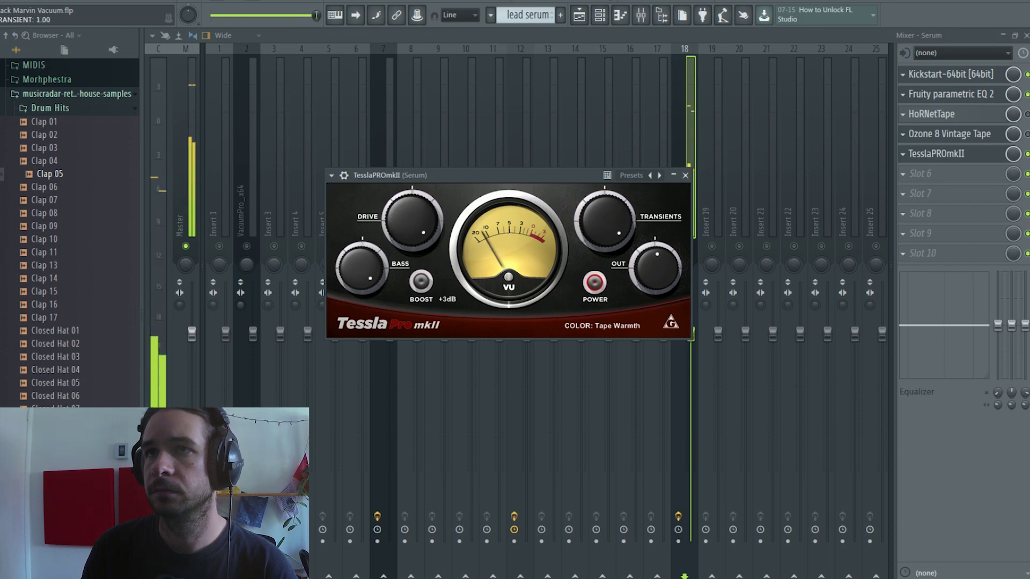
{"action": "left_click_drag", "start_coordinate": [658, 280], "coordinate": [658, 277]}
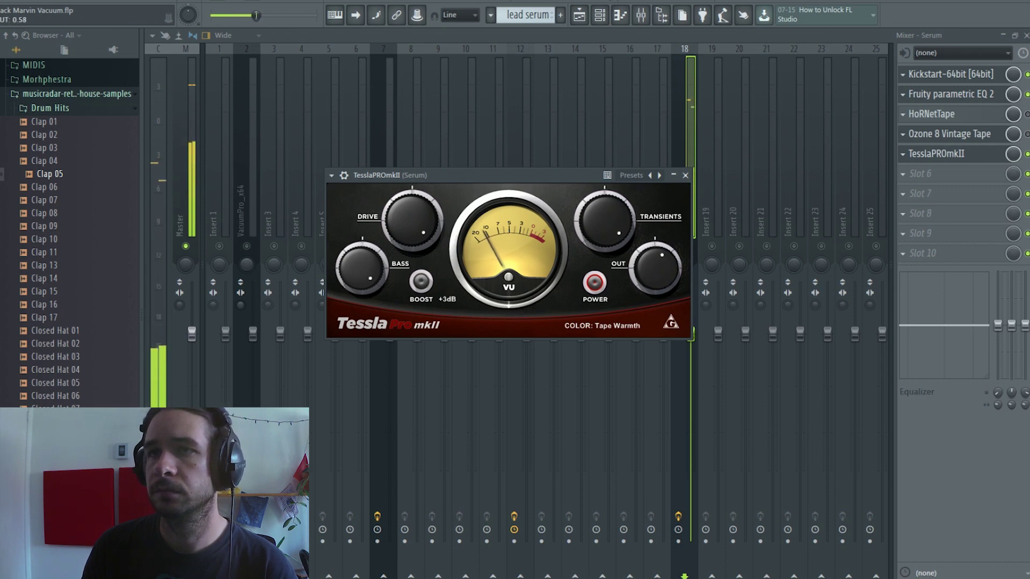
{"action": "left_click", "coordinate": [592, 285]}
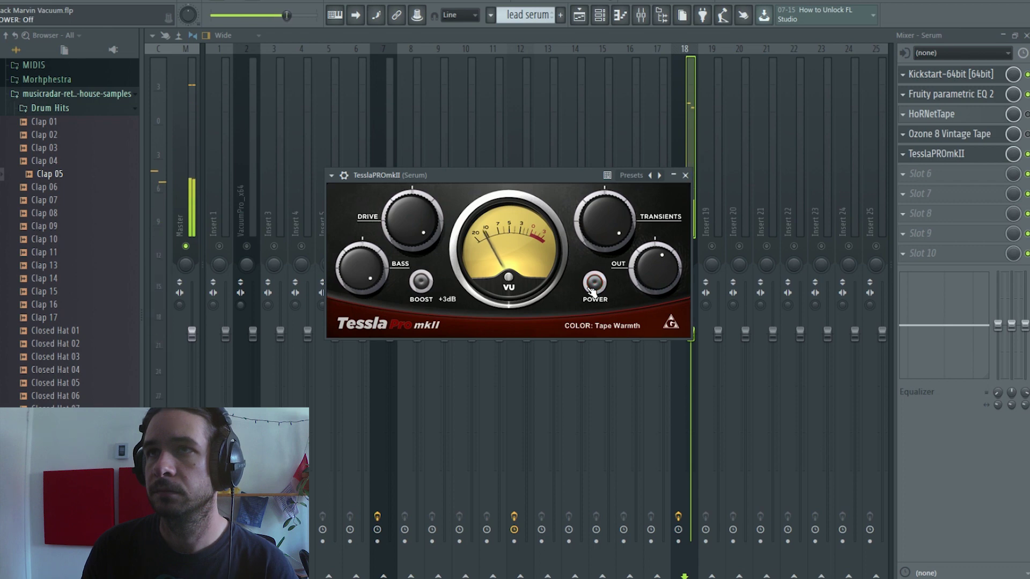
{"action": "left_click", "coordinate": [593, 285]}
{"action": "left_click_drag", "start_coordinate": [657, 262], "coordinate": [658, 266]}
{"action": "left_click", "coordinate": [600, 284]}
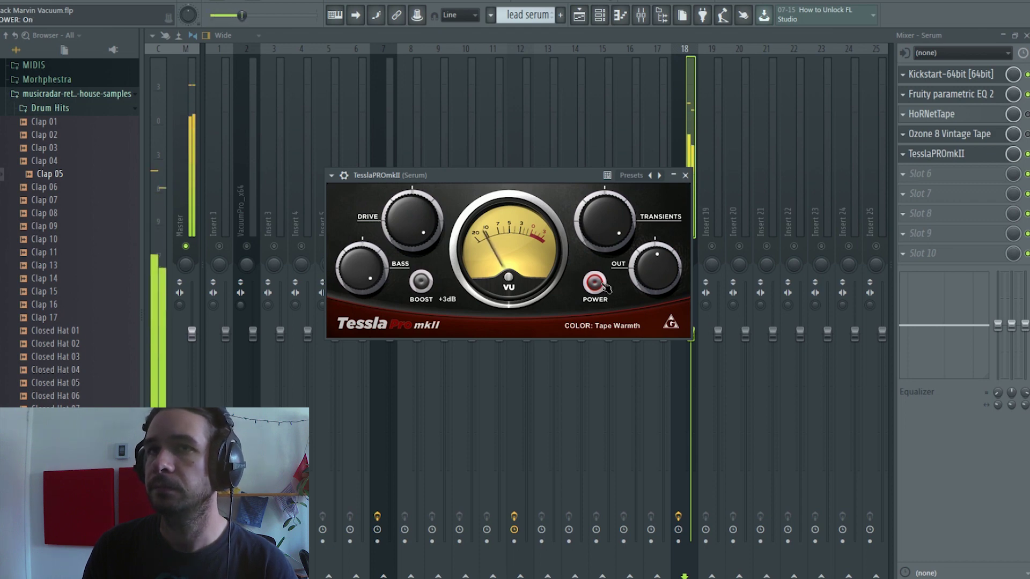
{"action": "left_click", "coordinate": [603, 285]}
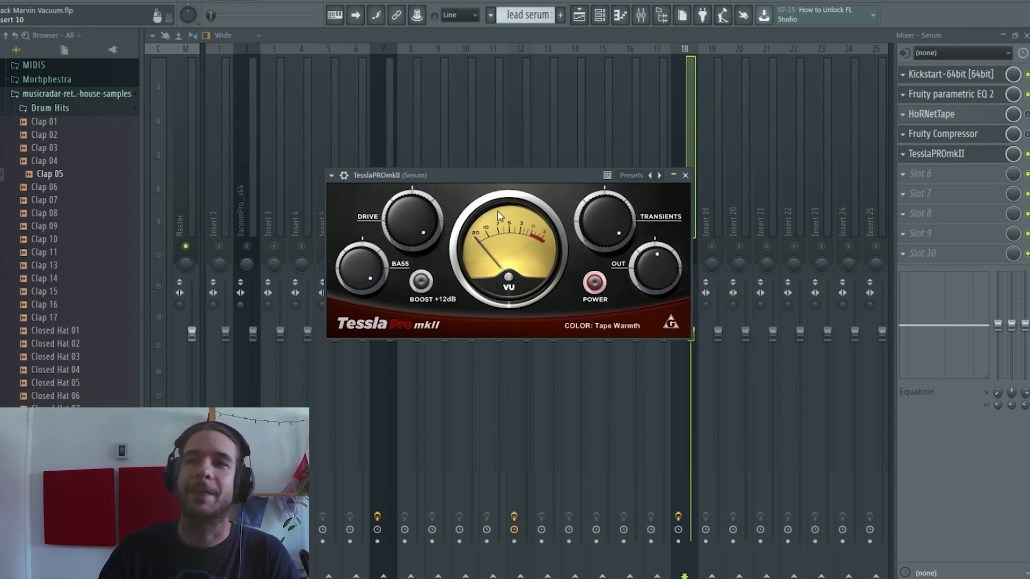
Play the lead with TesslaPROmkII at +12 dB boost, compare it with the power off and on, and stop playback.
{"action": "key", "text": "space"}
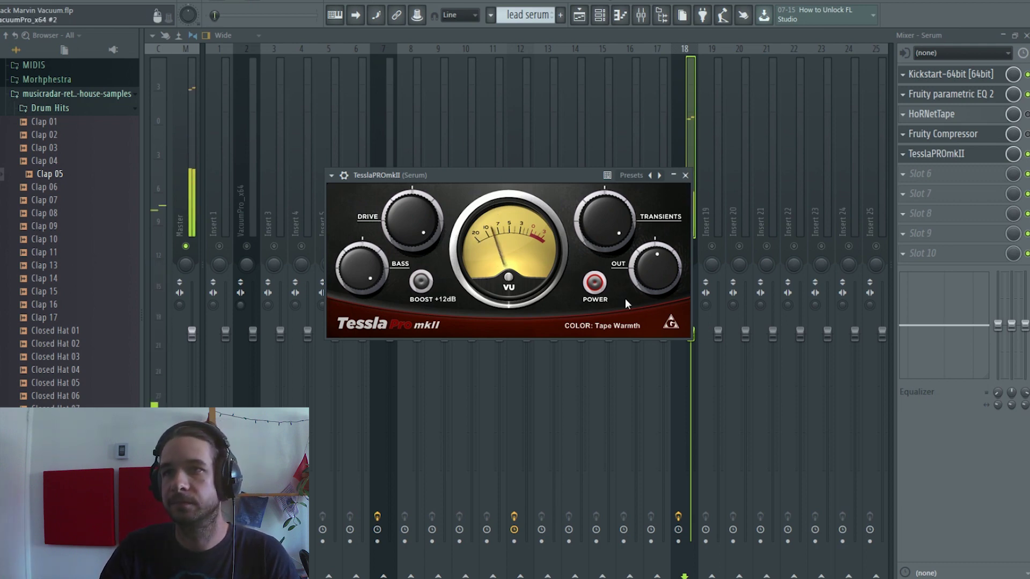
{"action": "left_click", "coordinate": [601, 287]}
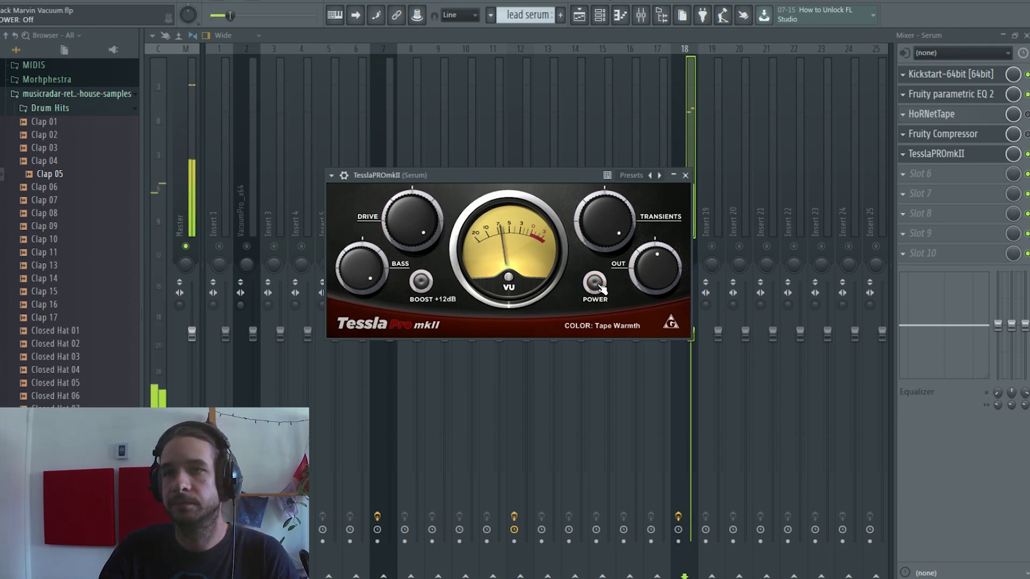
{"action": "left_click", "coordinate": [600, 287]}
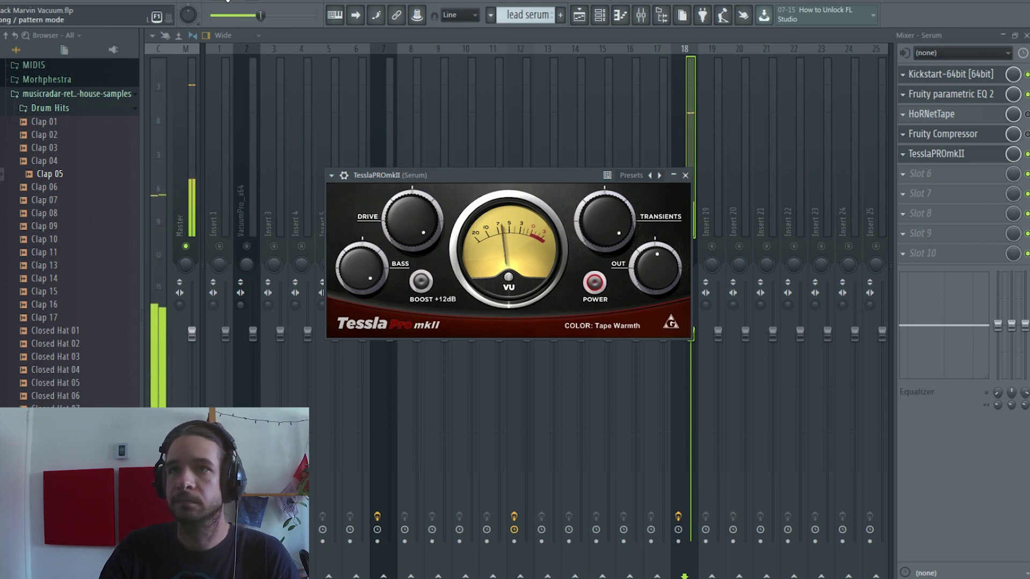
{"action": "left_click", "coordinate": [235, 0]}
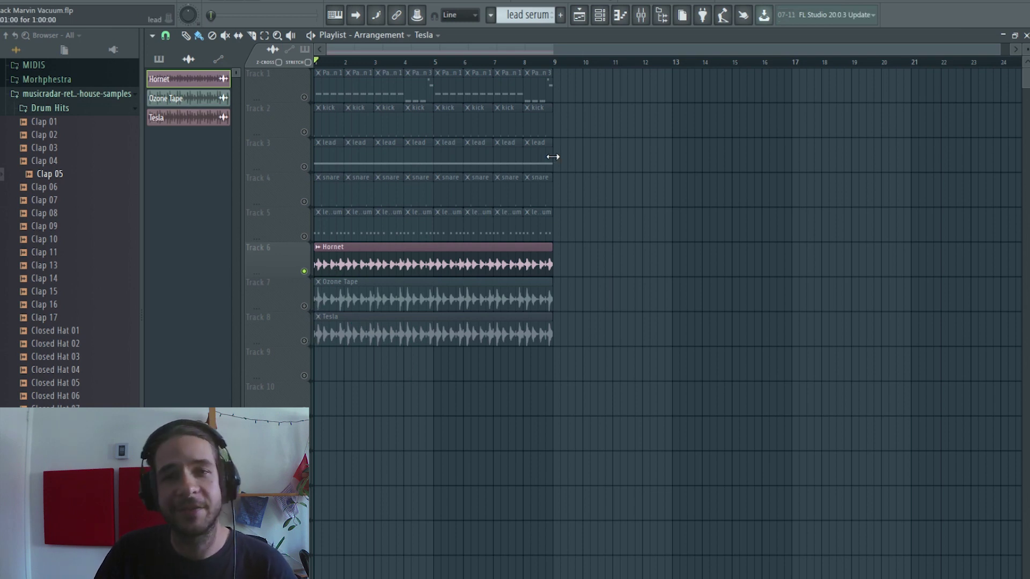
Play the arrangement and compare the bounced Hornet, Ozone Tape and Tesla clips by soloing their tracks in turn.
{"action": "key", "text": "space"}
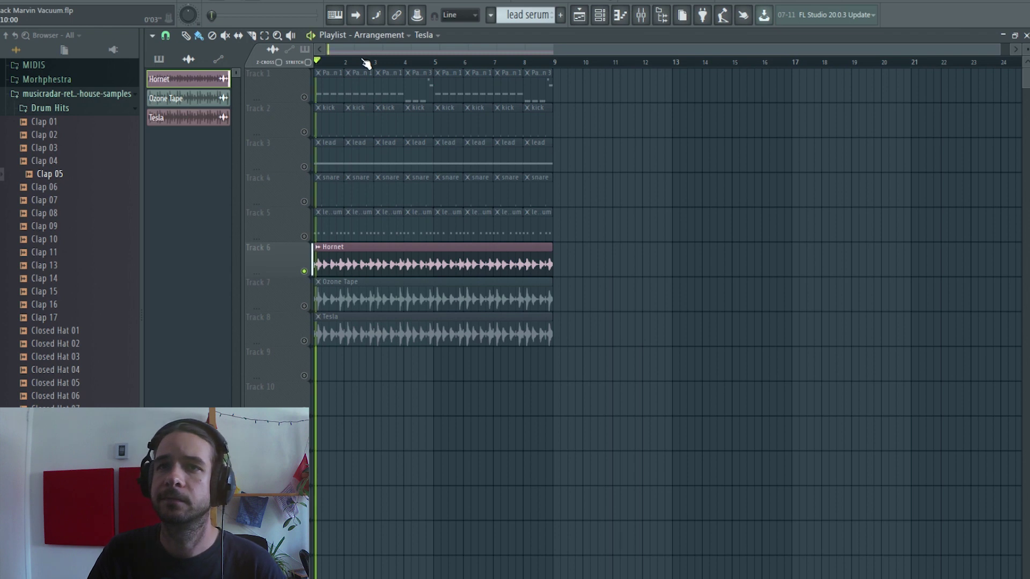
{"action": "right_click", "coordinate": [304, 306]}
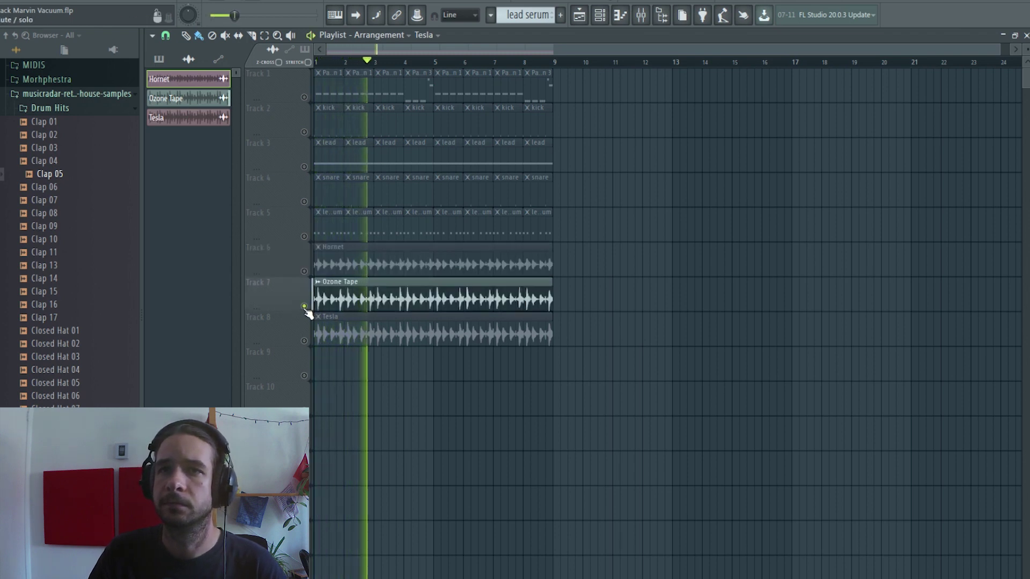
{"action": "right_click", "coordinate": [304, 342]}
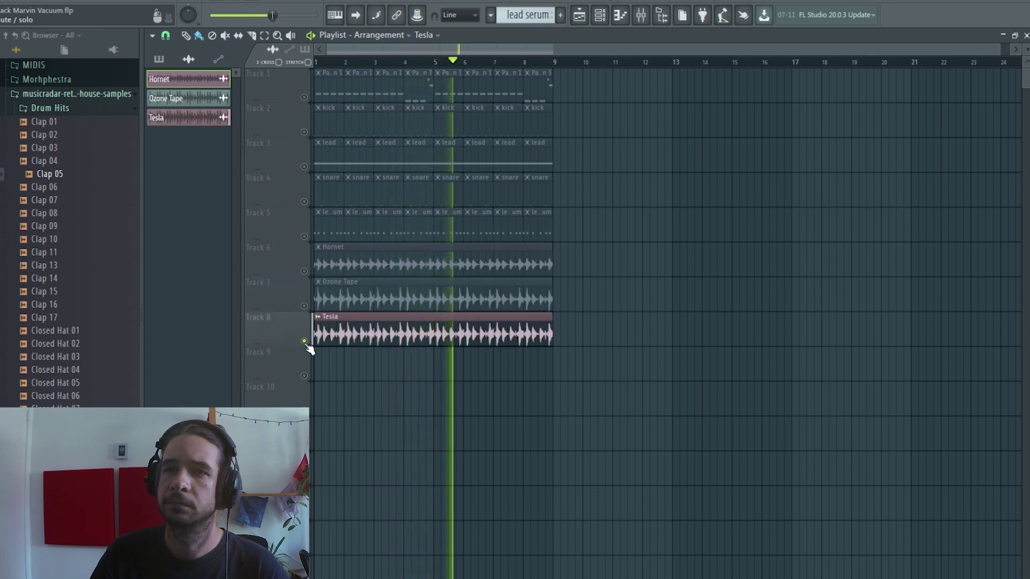
{"action": "right_click", "coordinate": [305, 306]}
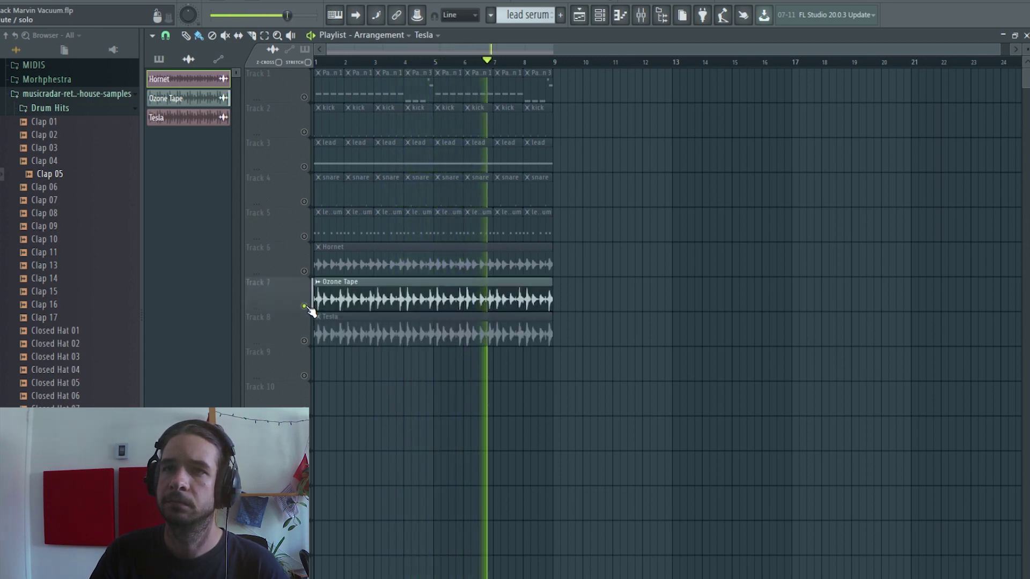
{"action": "right_click", "coordinate": [304, 272]}
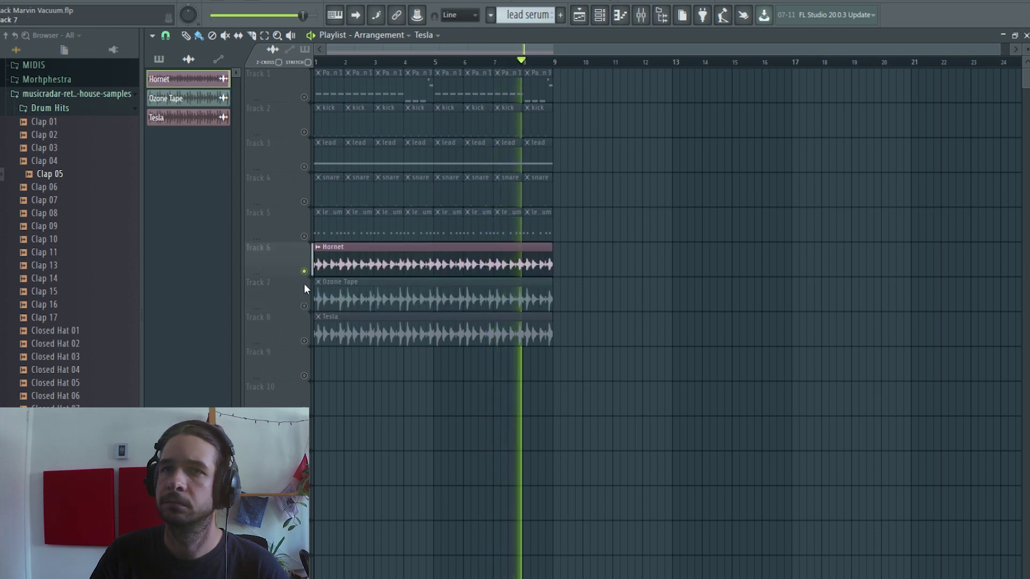
{"action": "right_click", "coordinate": [305, 307]}
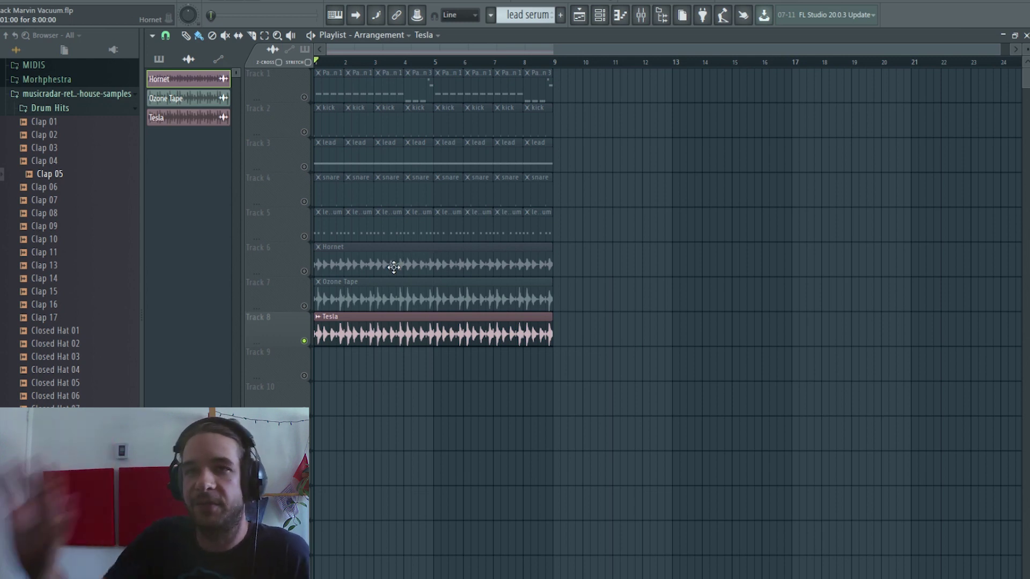
Solo the Hornet track, listen to it briefly, stop playback and restore all the tracks.
{"action": "right_click", "coordinate": [304, 270]}
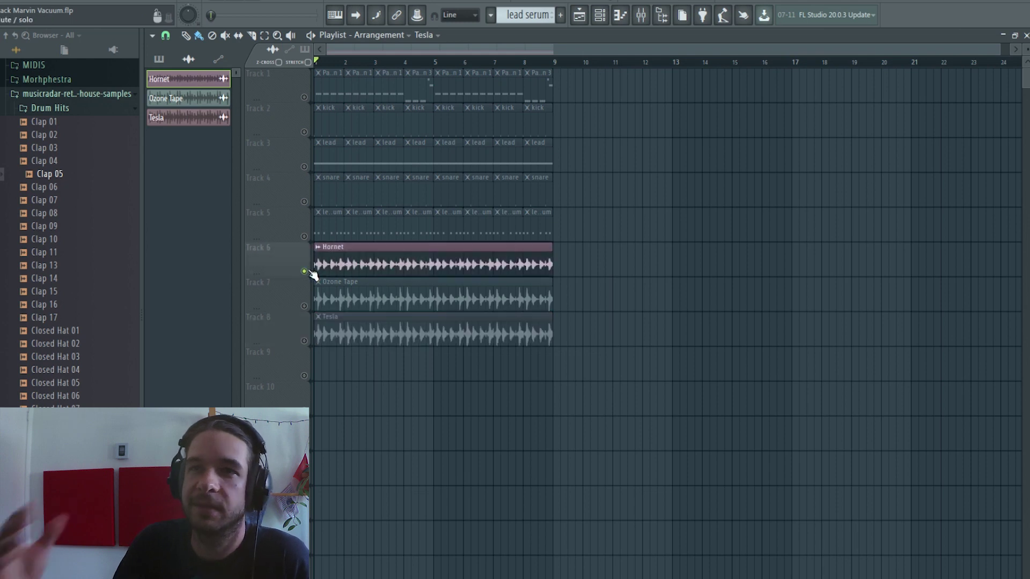
{"action": "key", "text": "space"}
{"action": "right_click", "coordinate": [311, 271]}
{"action": "key", "text": "space"}
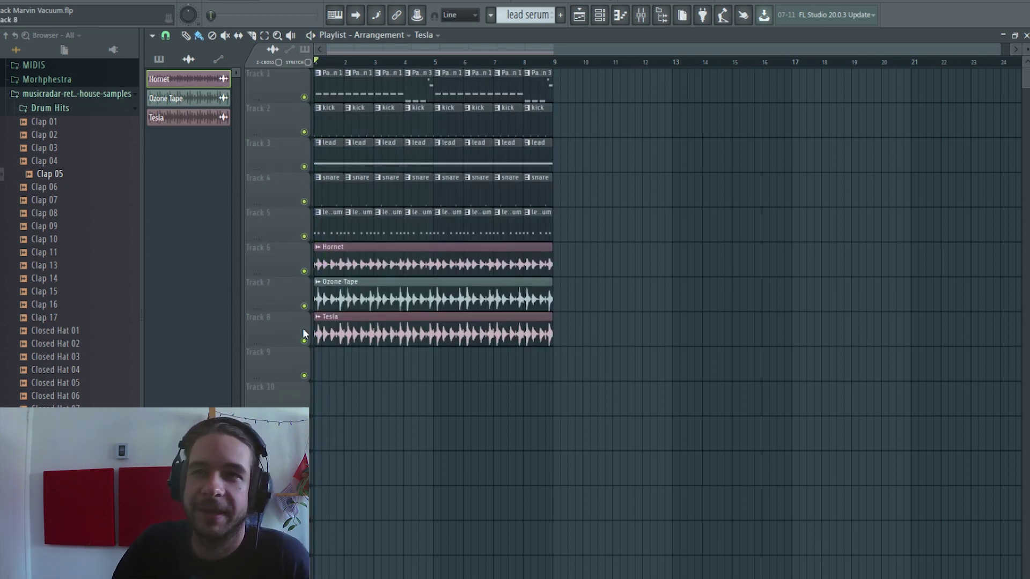
Compare the Ozone Tape and Tesla tracks by alternating the solo between them during playback, then stop with Tesla soloed.
{"action": "right_click", "coordinate": [304, 307]}
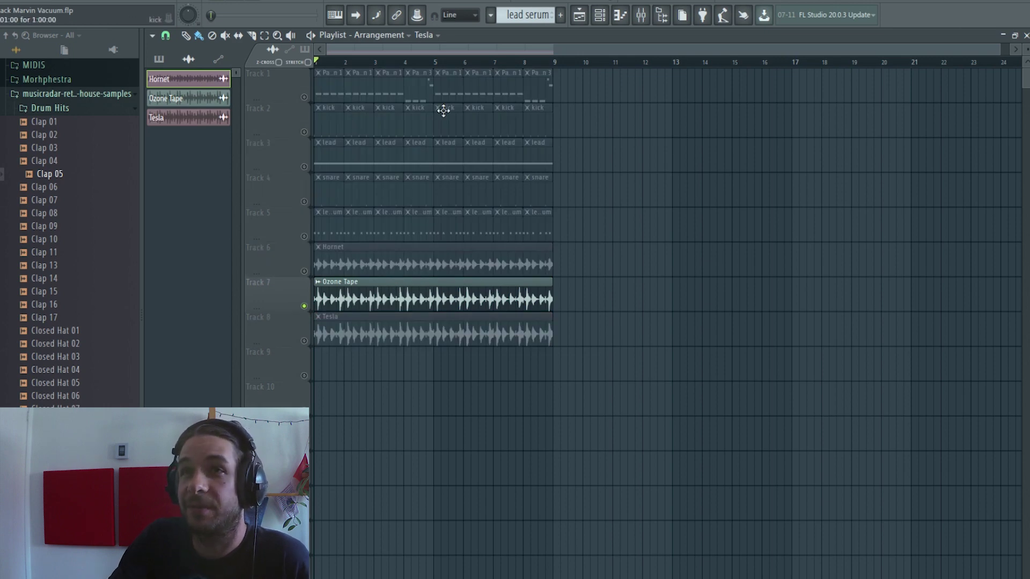
{"action": "right_click", "coordinate": [305, 341]}
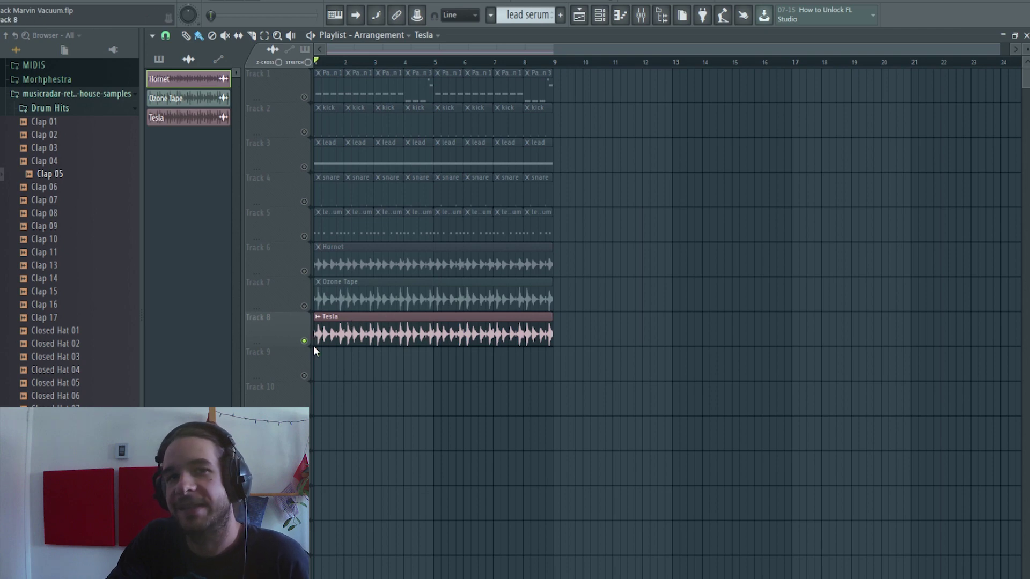
{"action": "key", "text": "space"}
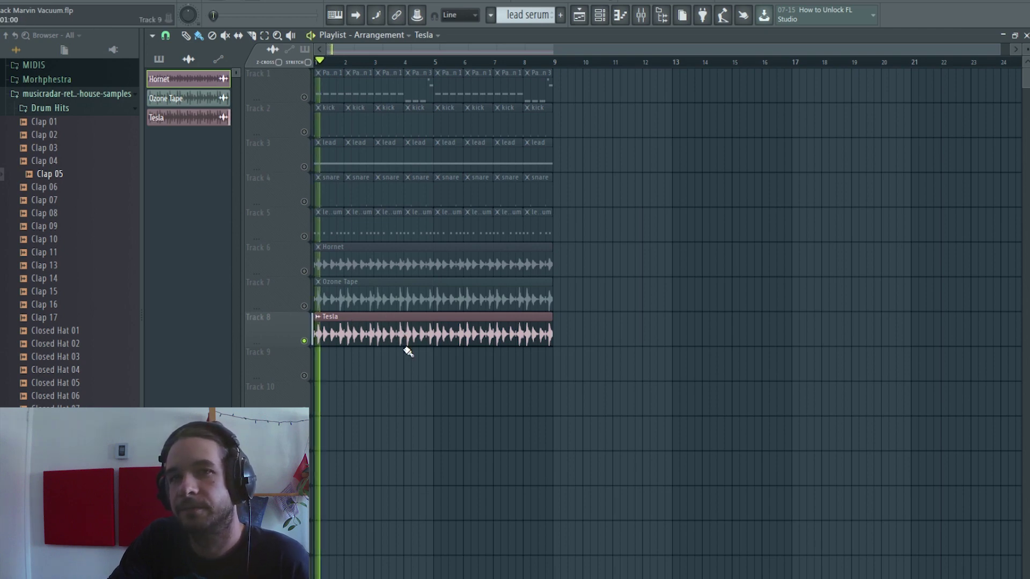
{"action": "right_click", "coordinate": [305, 307]}
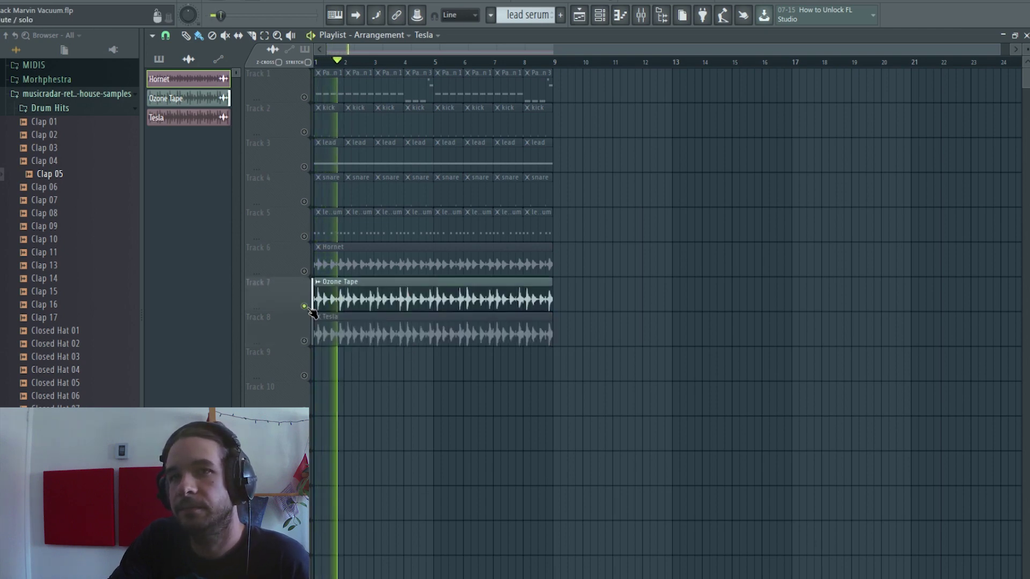
{"action": "right_click", "coordinate": [305, 341]}
{"action": "key", "text": "space"}
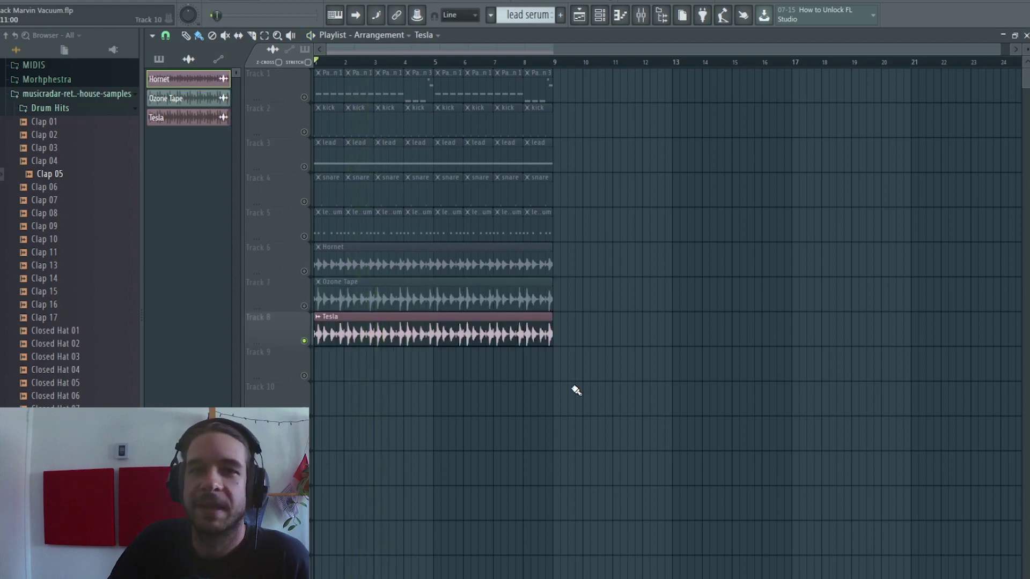